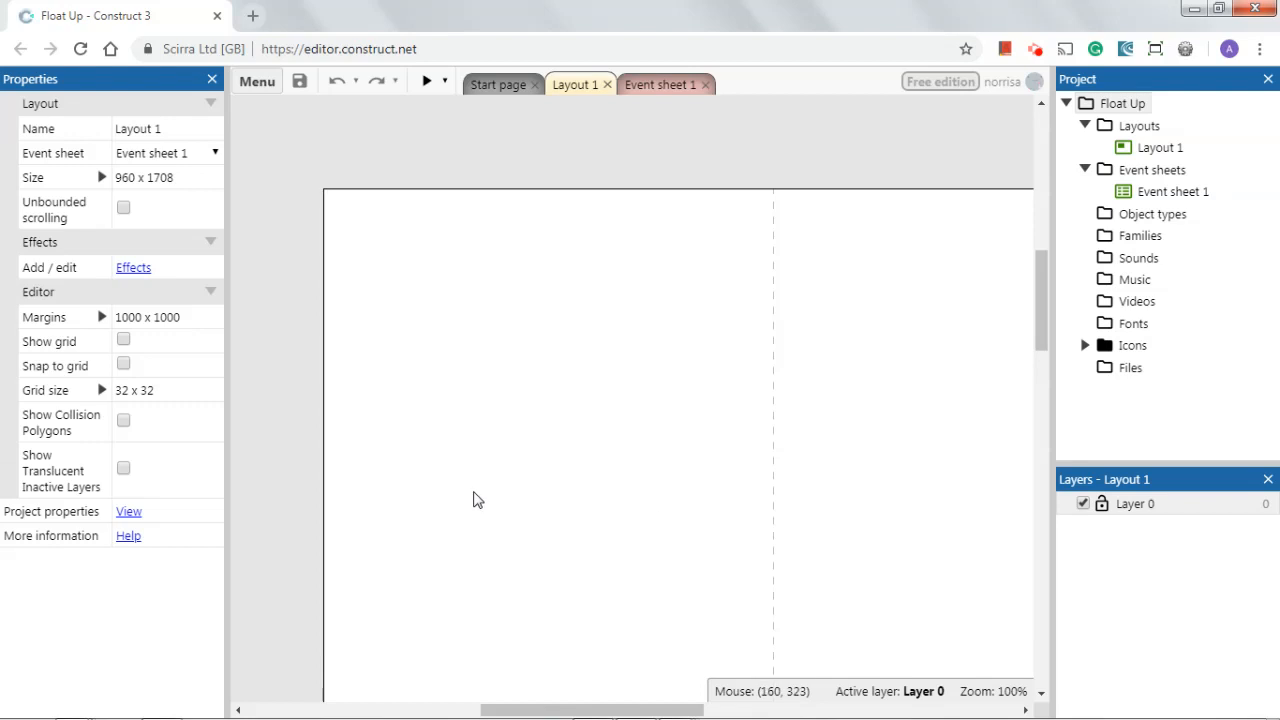
# Step: Start saving the project and choose OneDrive as the cloud service
pyautogui.click(259, 86)
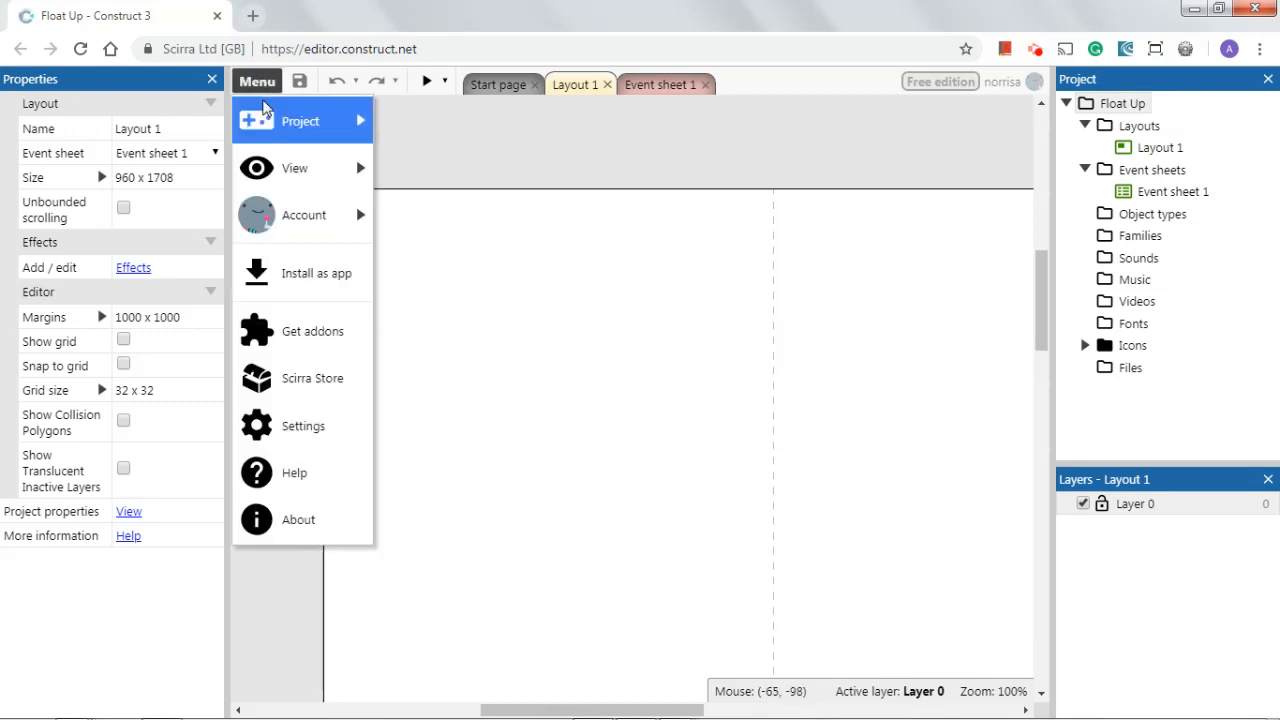
pyautogui.moveTo(283, 121)
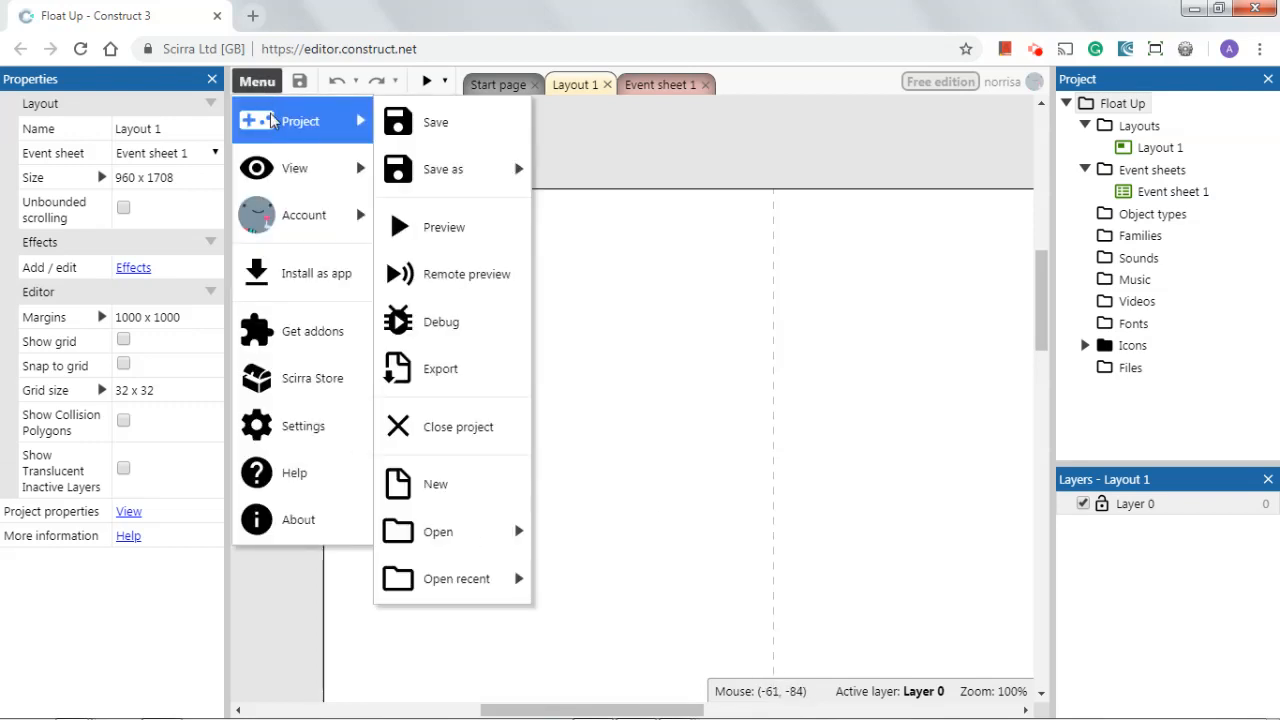
pyautogui.click(440, 123)
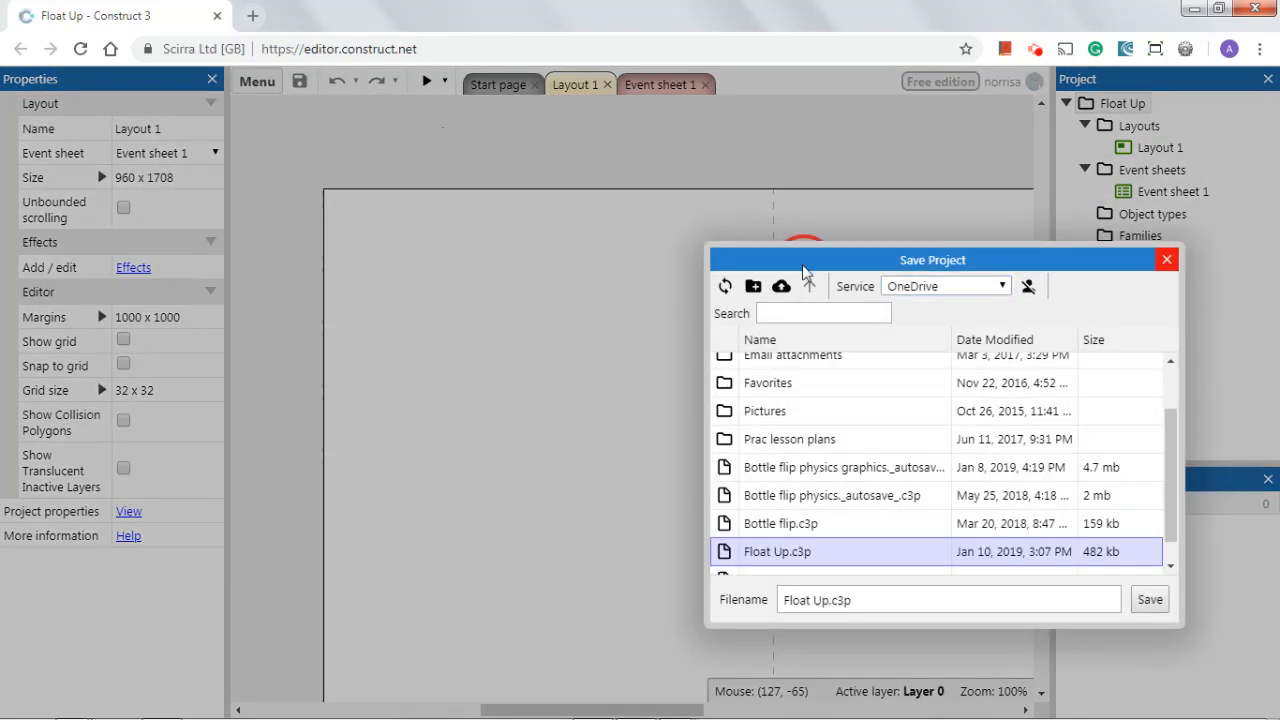
pyautogui.moveTo(802, 264); pyautogui.dragTo(519, 206)
pyautogui.scroll(2, 742, 362)
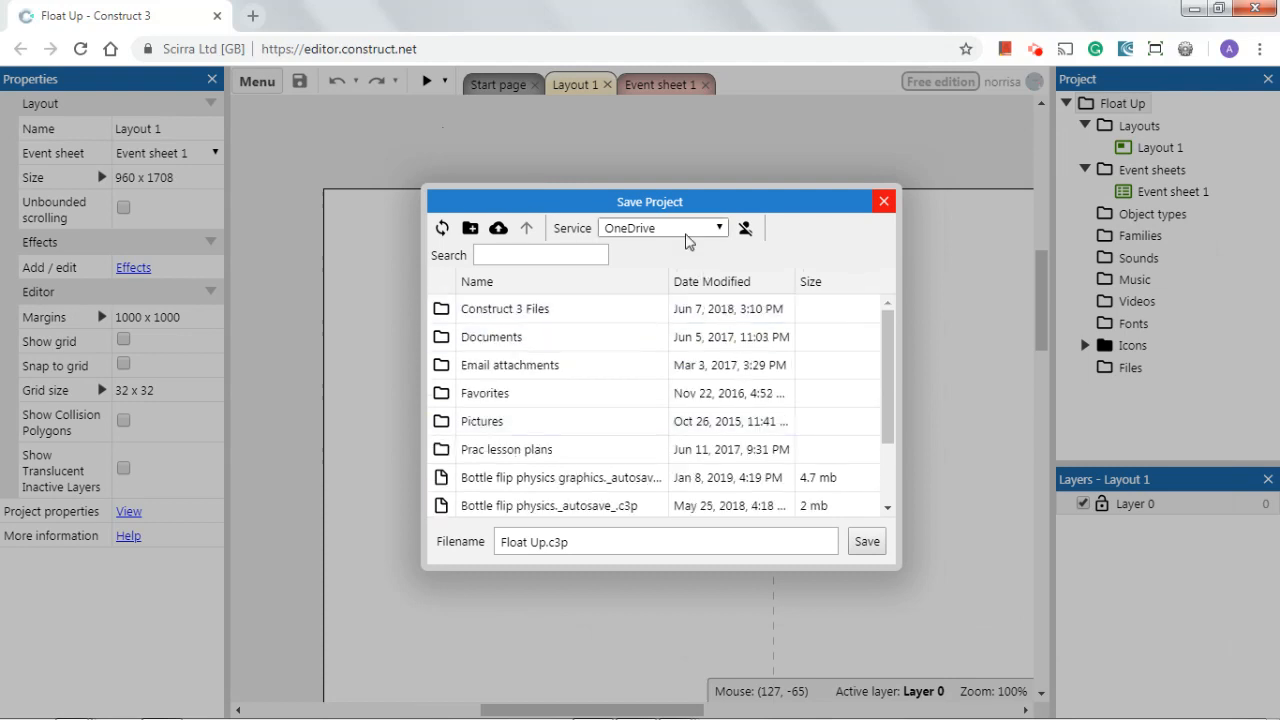
pyautogui.click(686, 230)
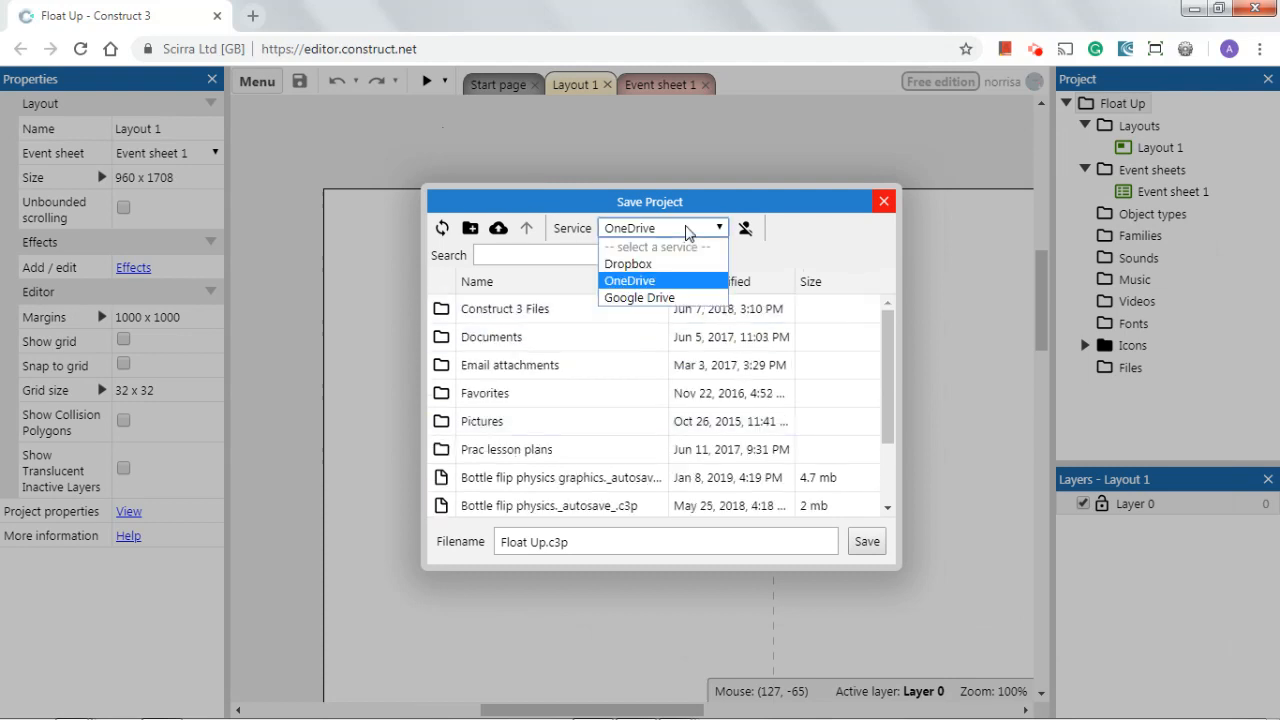
pyautogui.click(661, 288)
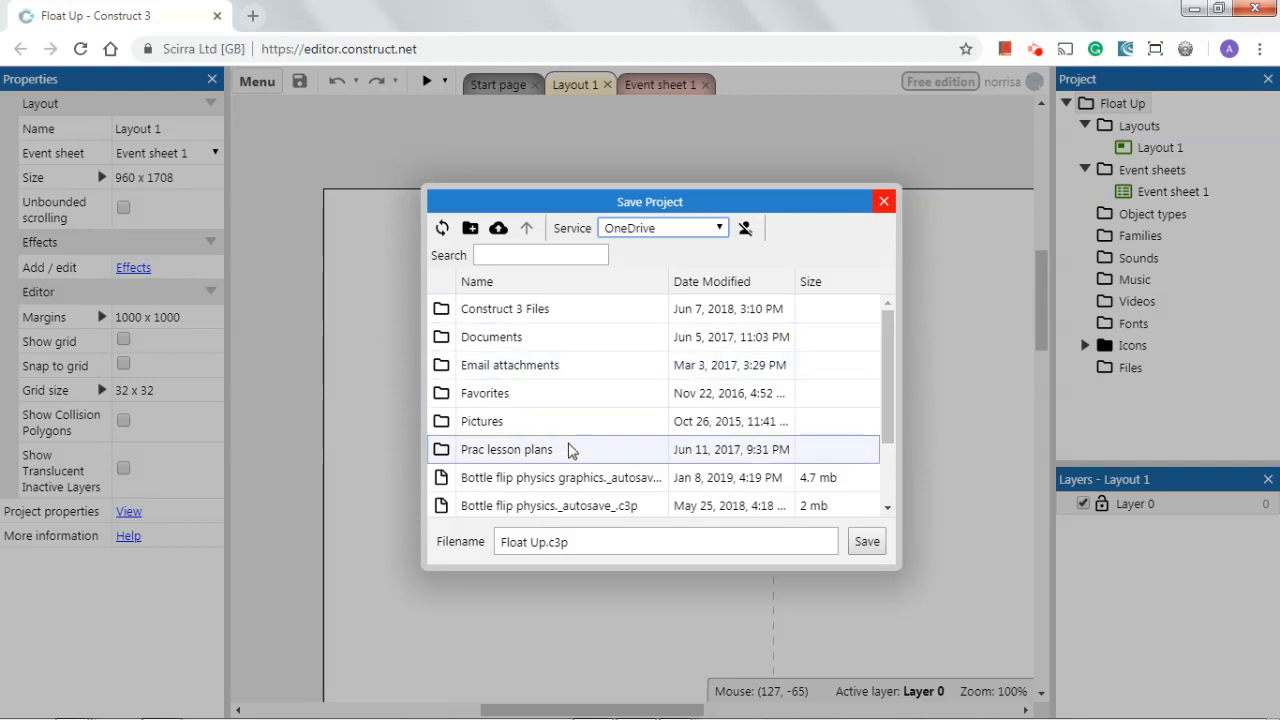
# Step: Change the filename to Float Up game.c3p and save the project
pyautogui.scroll(-1, 686, 347)
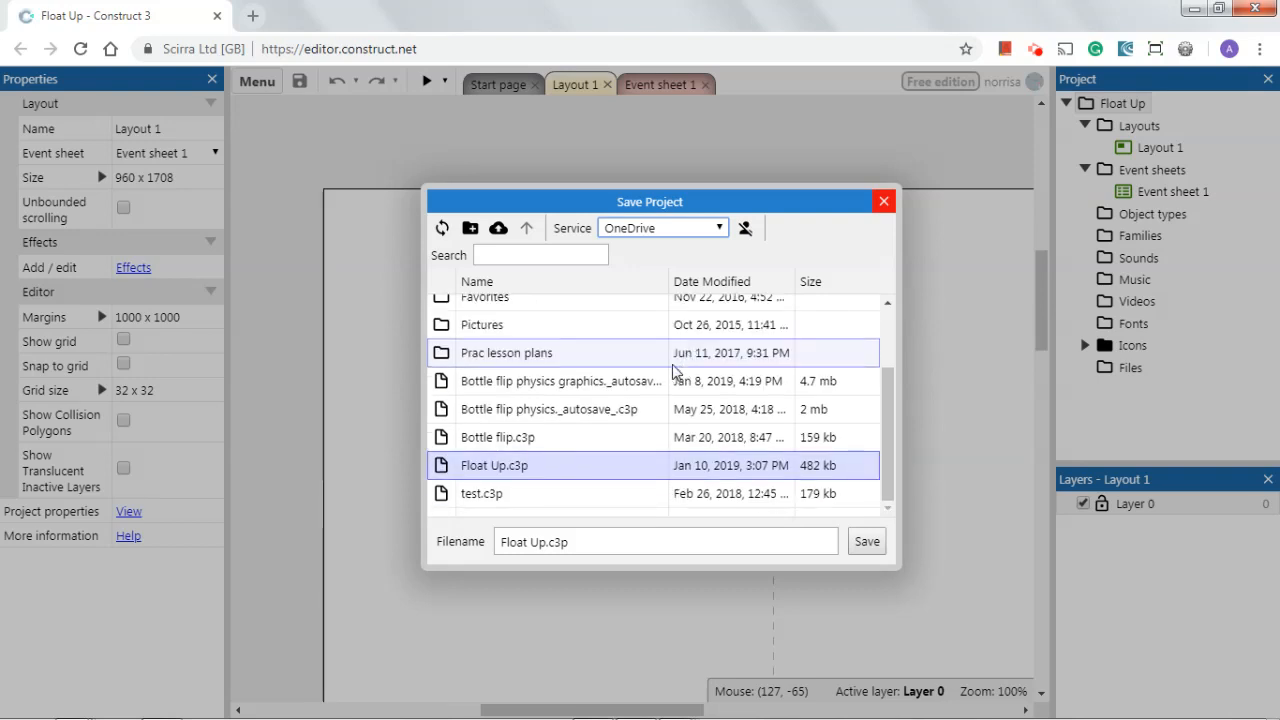
pyautogui.click(585, 542)
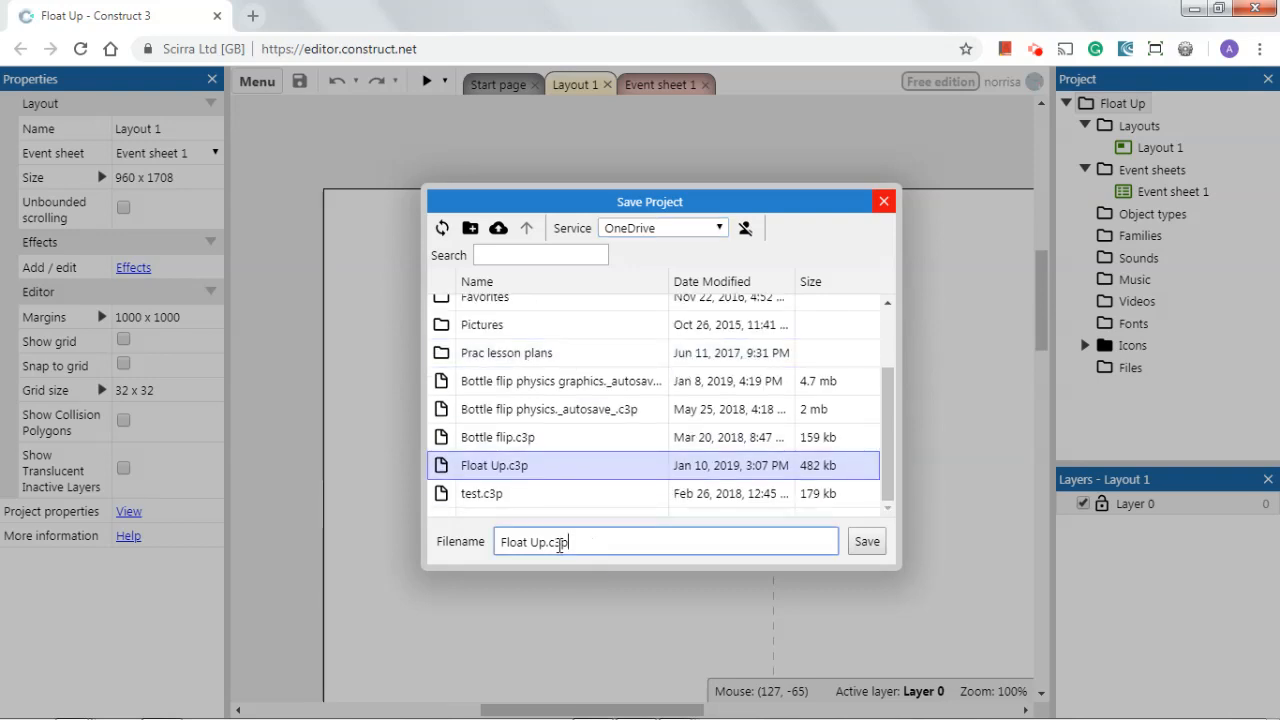
pyautogui.click(547, 541)
pyautogui.write('game')
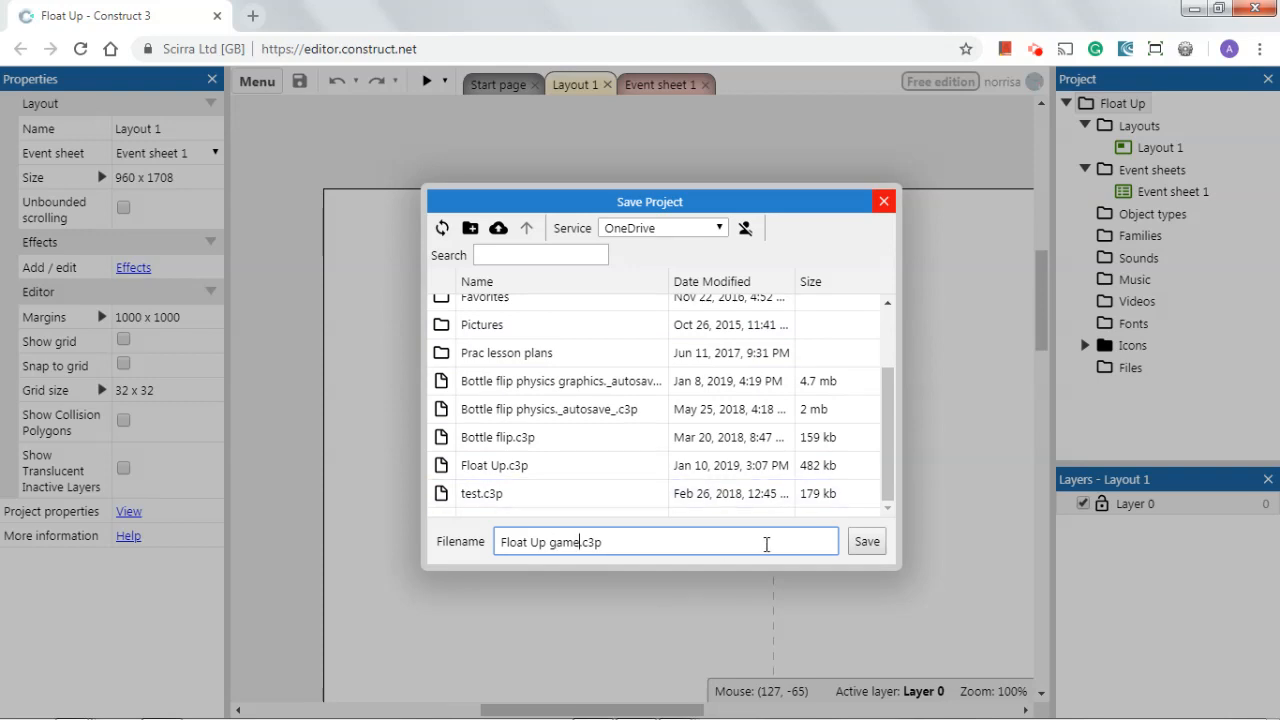
pyautogui.click(865, 543)
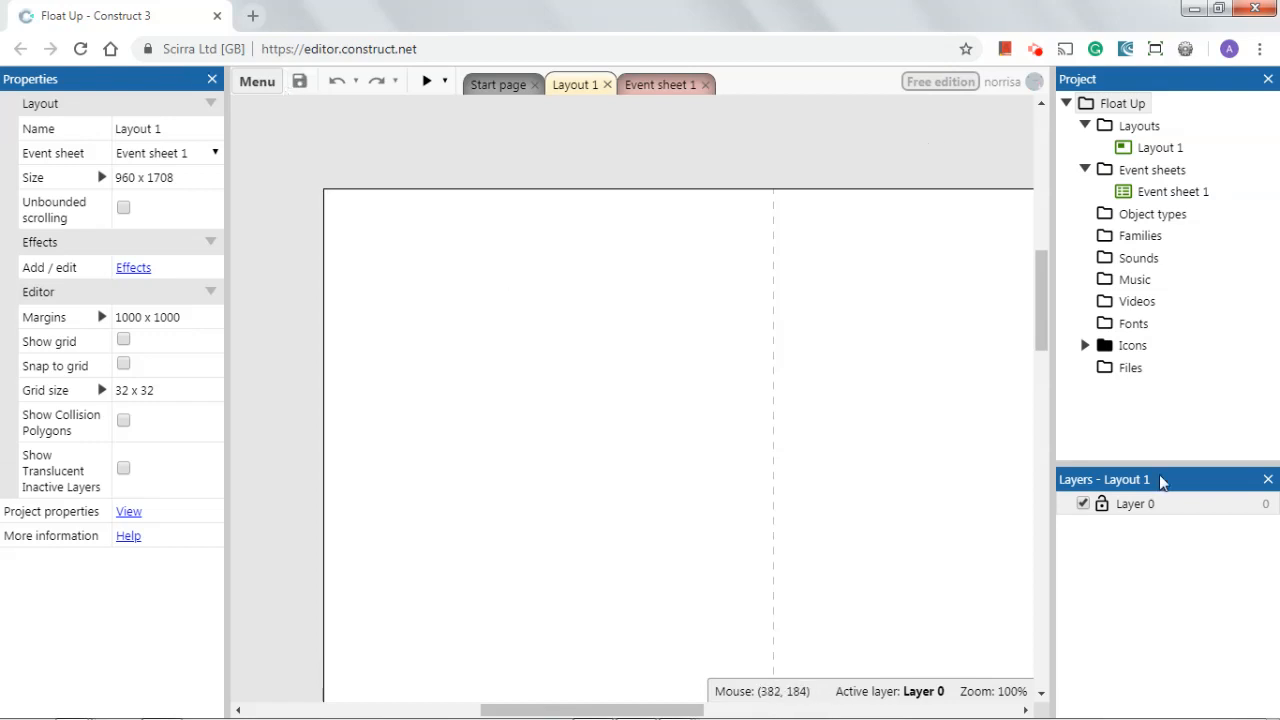
# Step: Save the project again to its existing cloud location
pyautogui.click(257, 81)
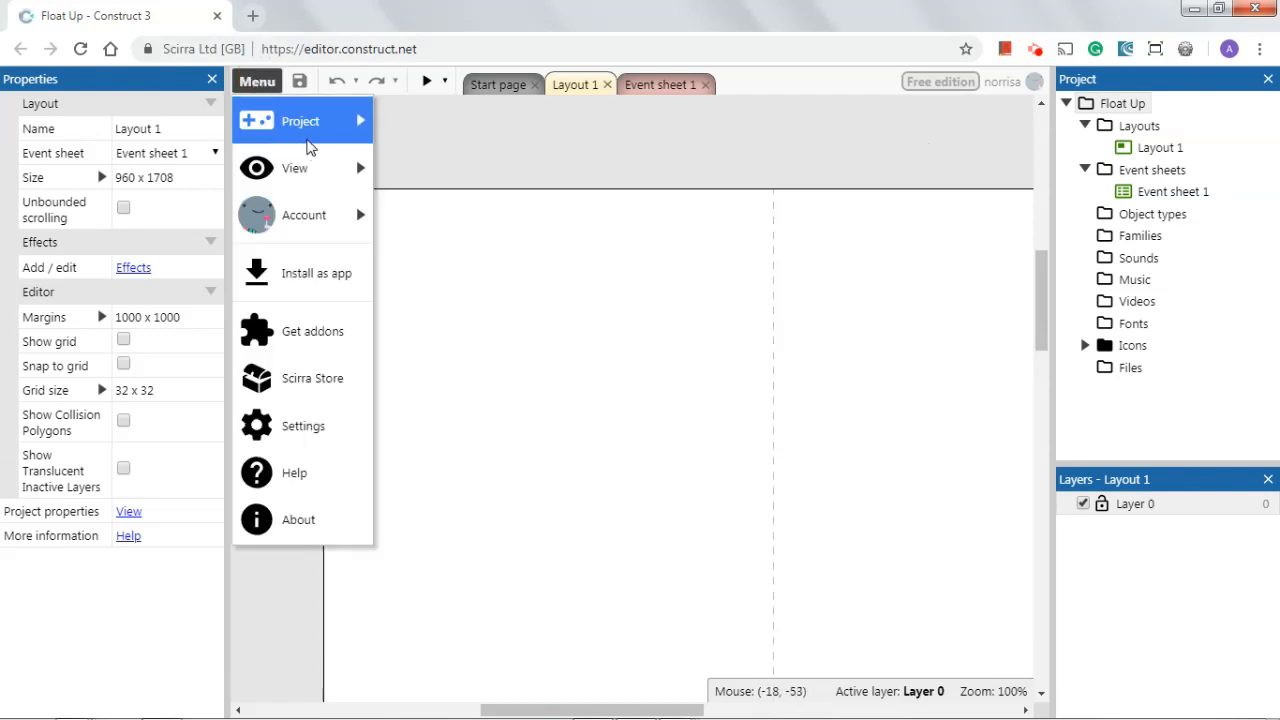
pyautogui.moveTo(306, 130)
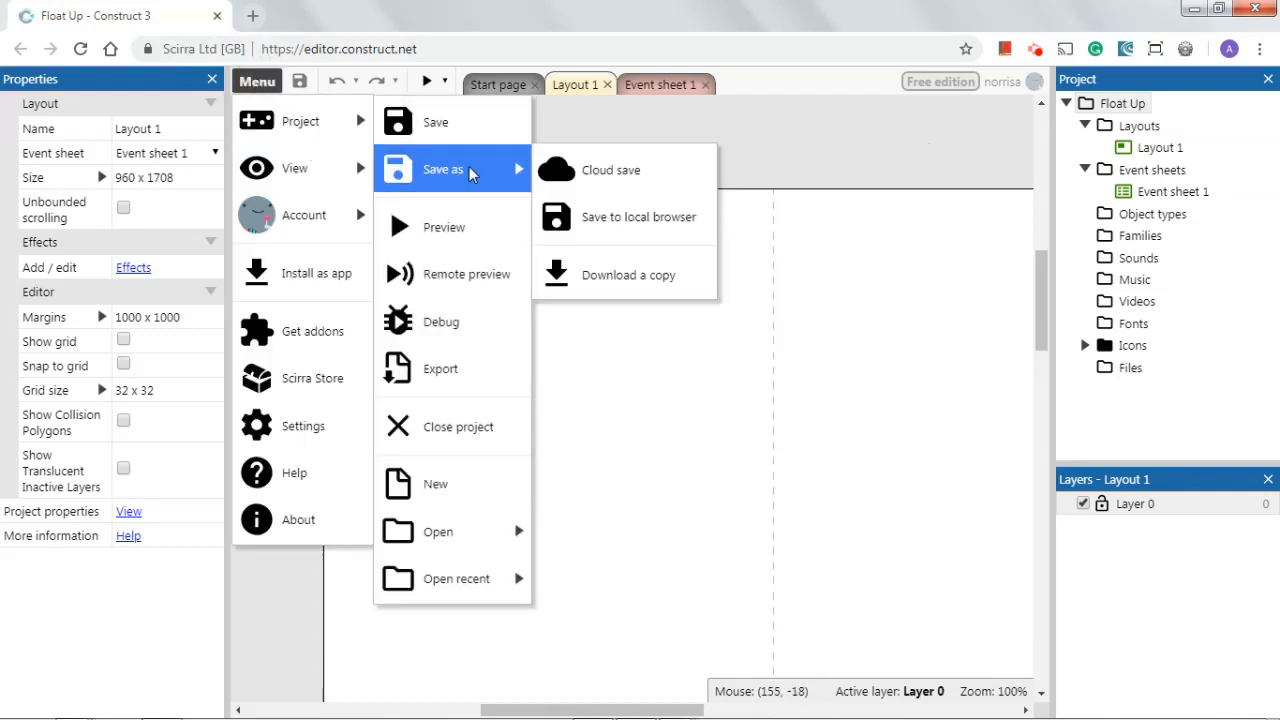
pyautogui.click(453, 128)
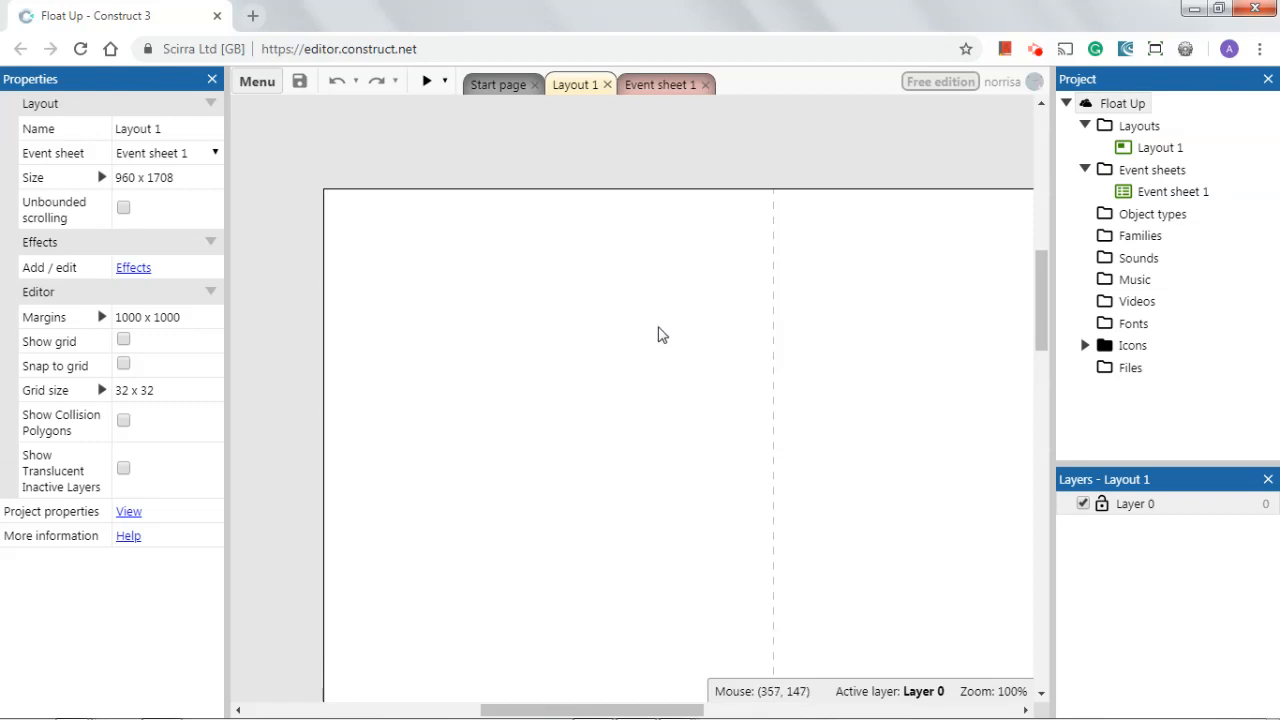
pyautogui.click(299, 82)
pyautogui.click(257, 81)
pyautogui.moveTo(285, 119)
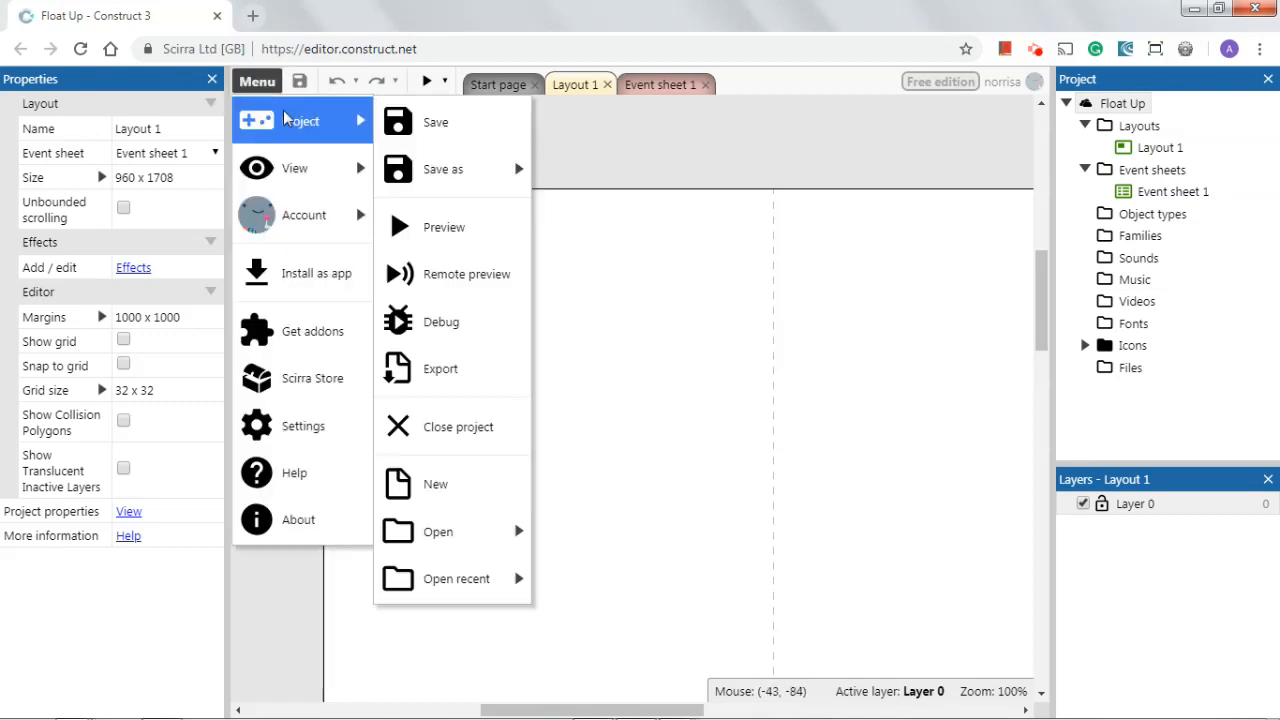
pyautogui.click(430, 126)
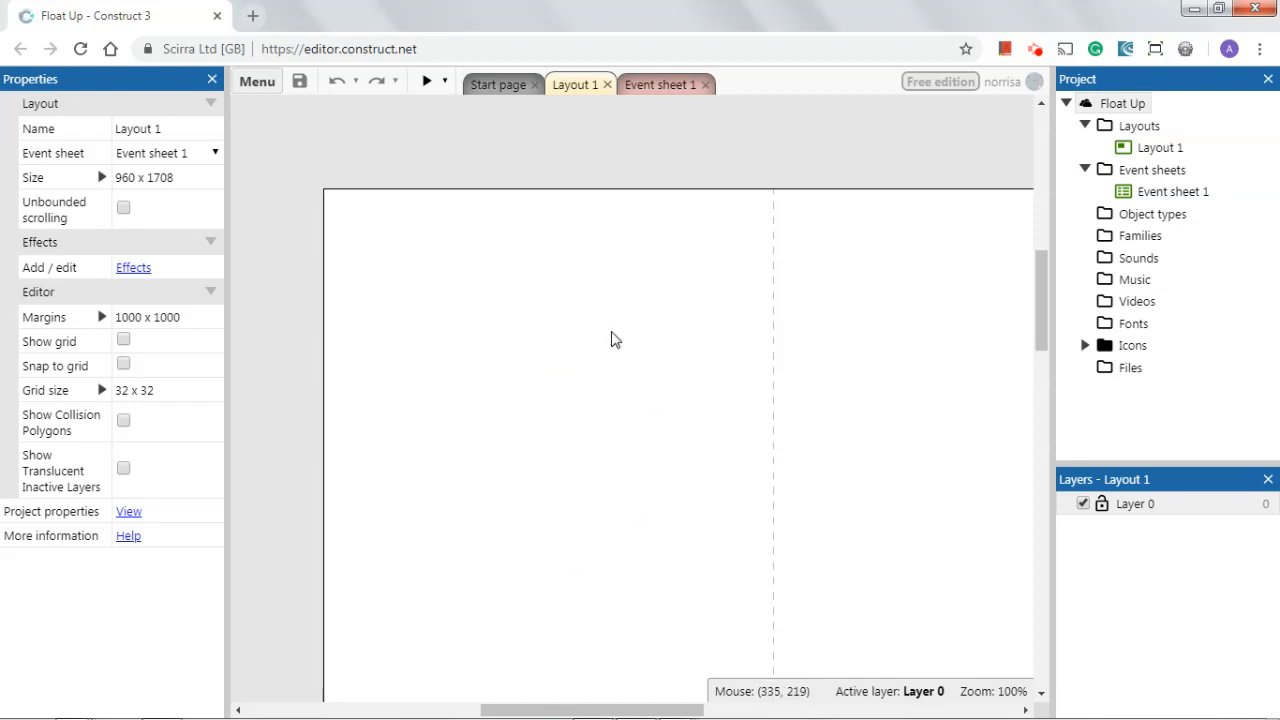
# Step: Look at the event sheet and the start page, and return to Layout 1
pyautogui.click(655, 85)
pyautogui.click(573, 86)
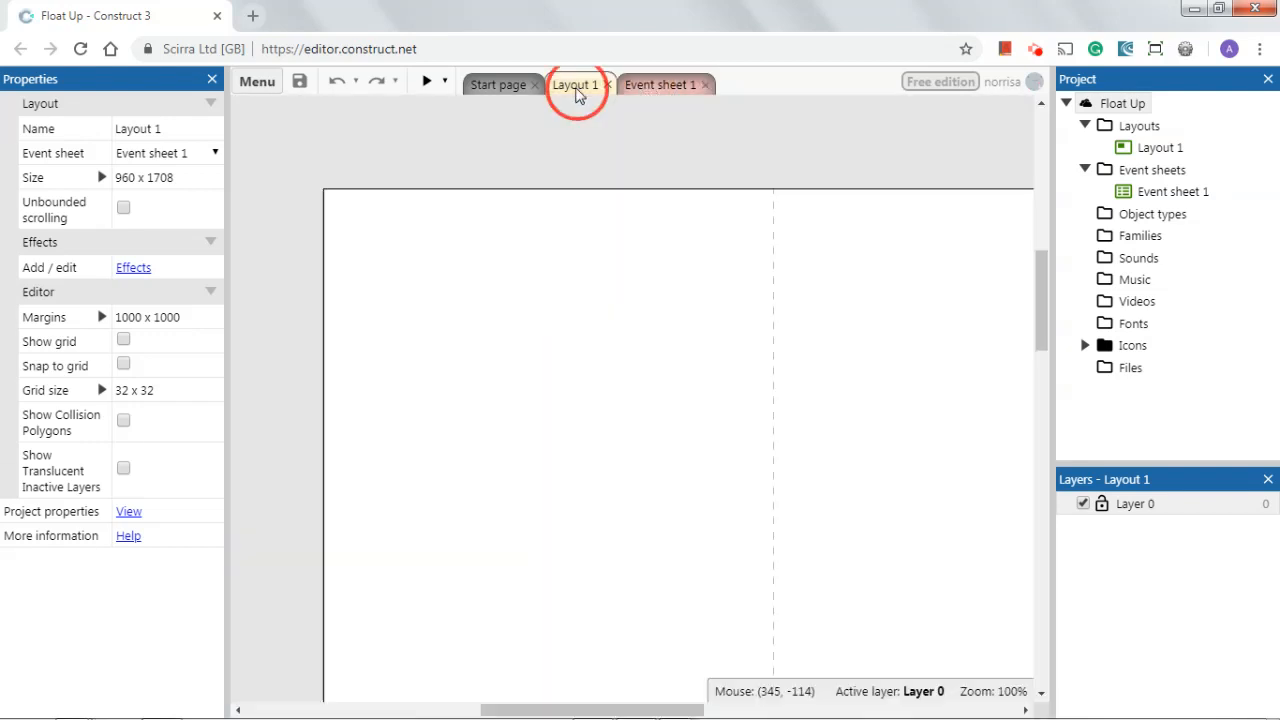
pyautogui.click(495, 86)
pyautogui.click(565, 86)
pyautogui.click(662, 86)
pyautogui.click(572, 87)
pyautogui.click(579, 334)
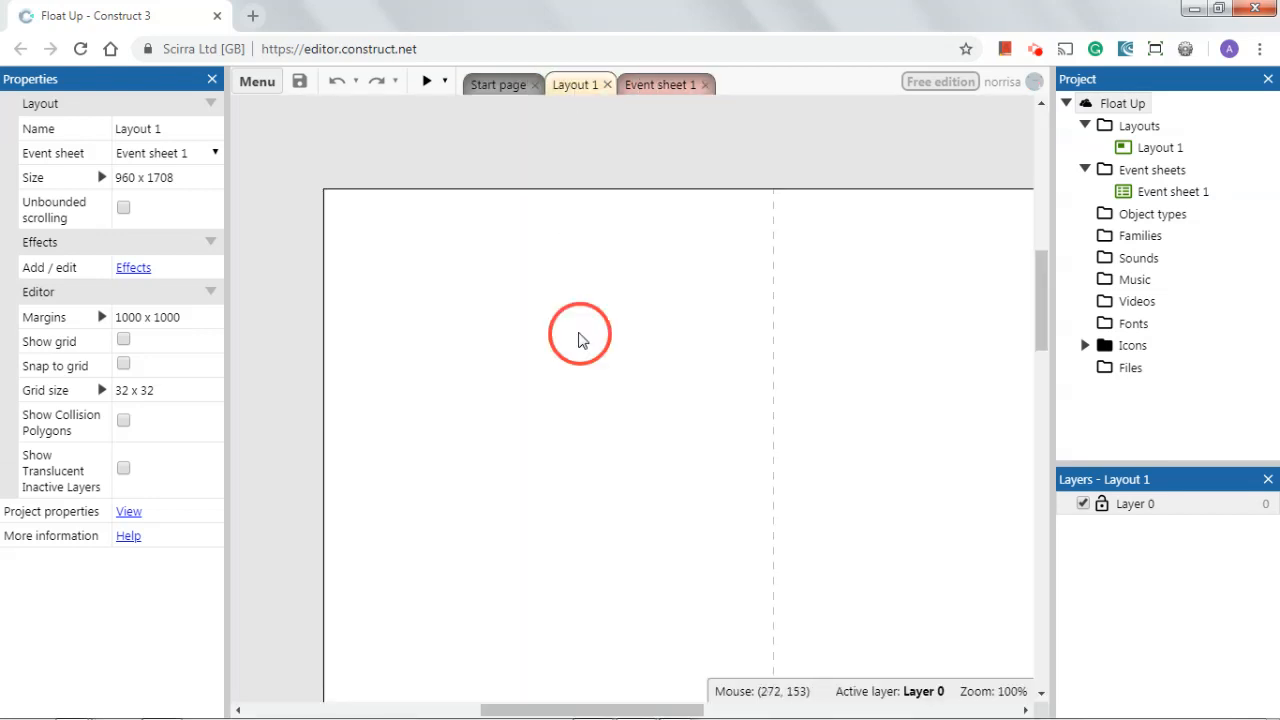
# Step: Begin creating a new object type in Layout 1 and choose the Sprite plugin by searching for "spri"
pyautogui.doubleClick(507, 387)
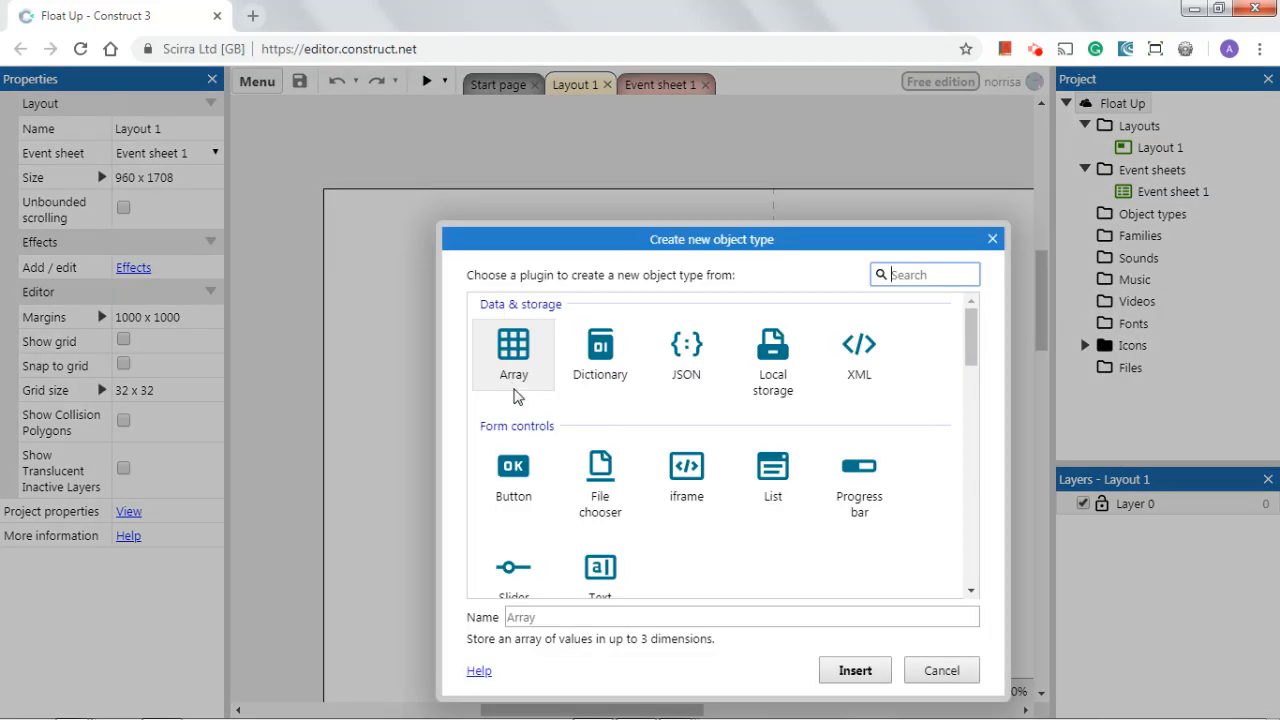
pyautogui.moveTo(974, 334); pyautogui.dragTo(980, 370)
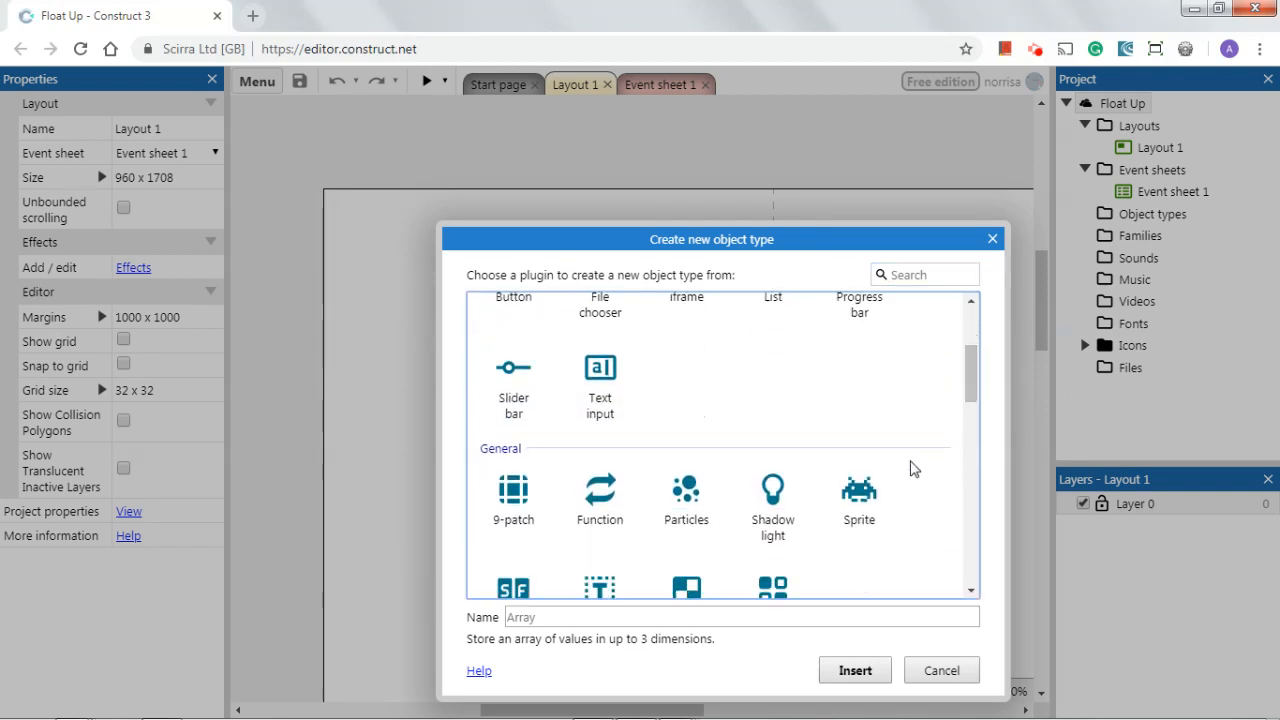
pyautogui.click(875, 499)
pyautogui.moveTo(976, 380); pyautogui.dragTo(982, 403)
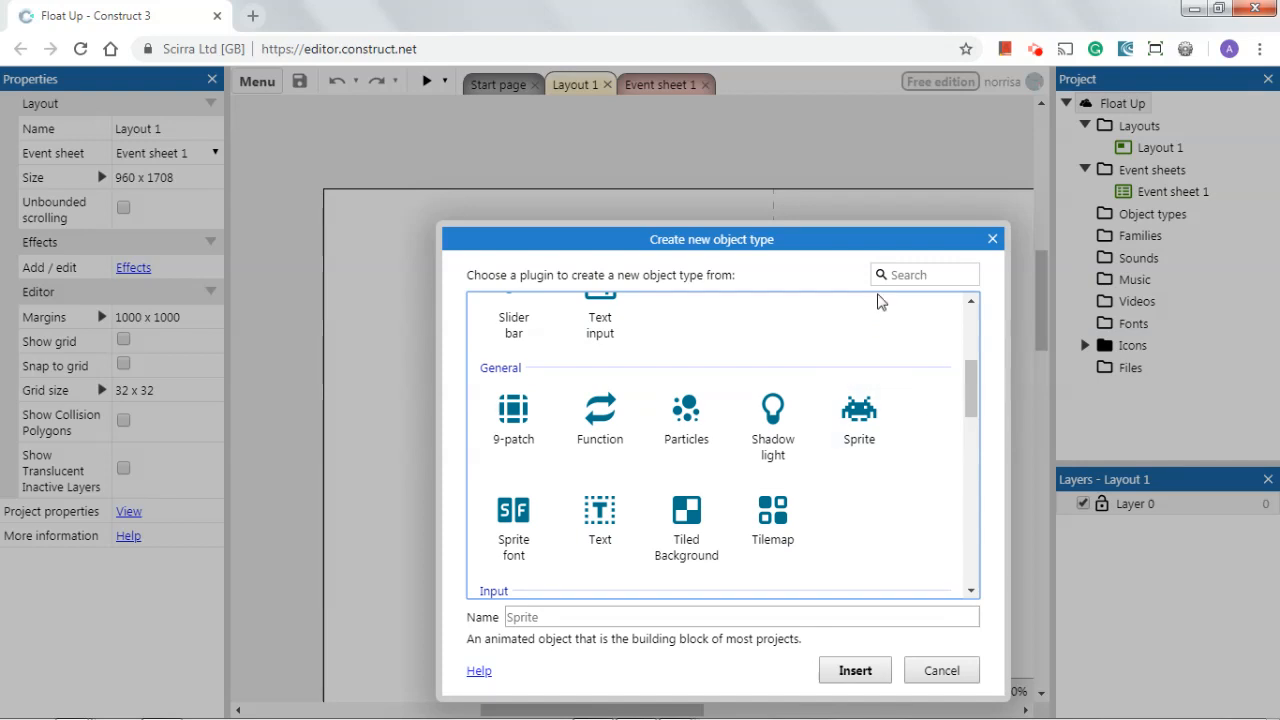
pyautogui.click(909, 278)
pyautogui.write('spr')
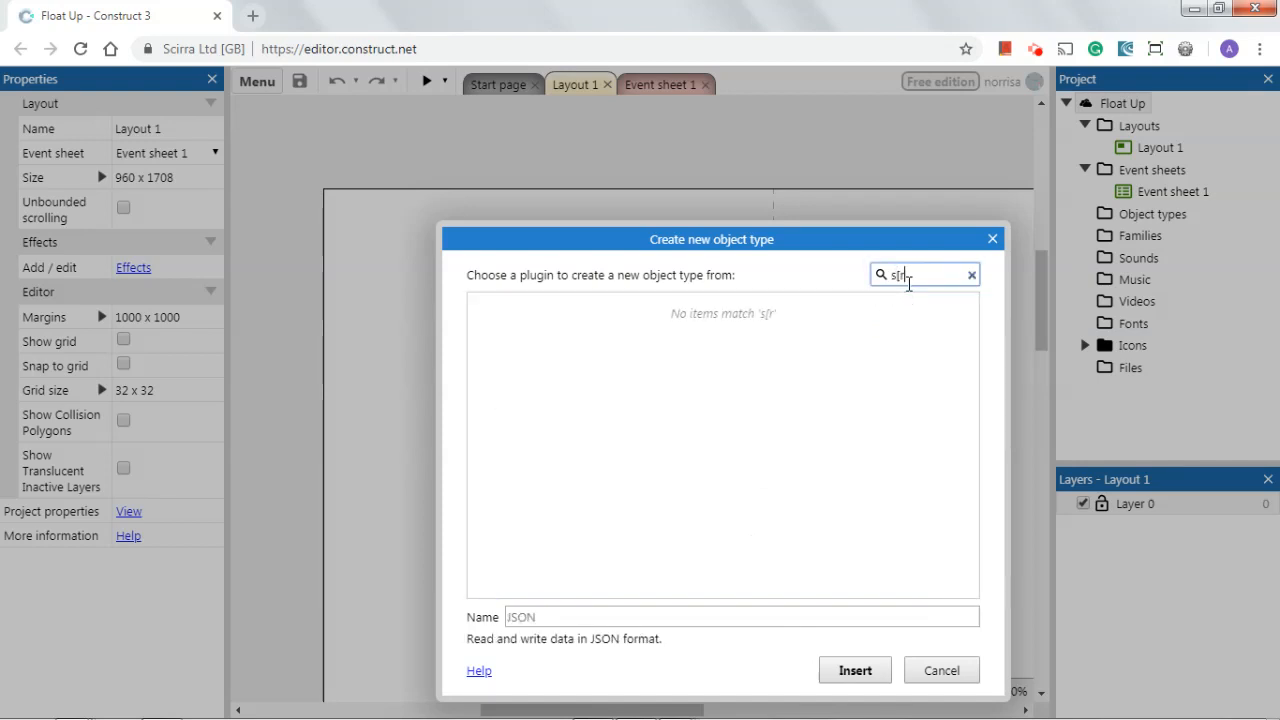
pyautogui.write('i')
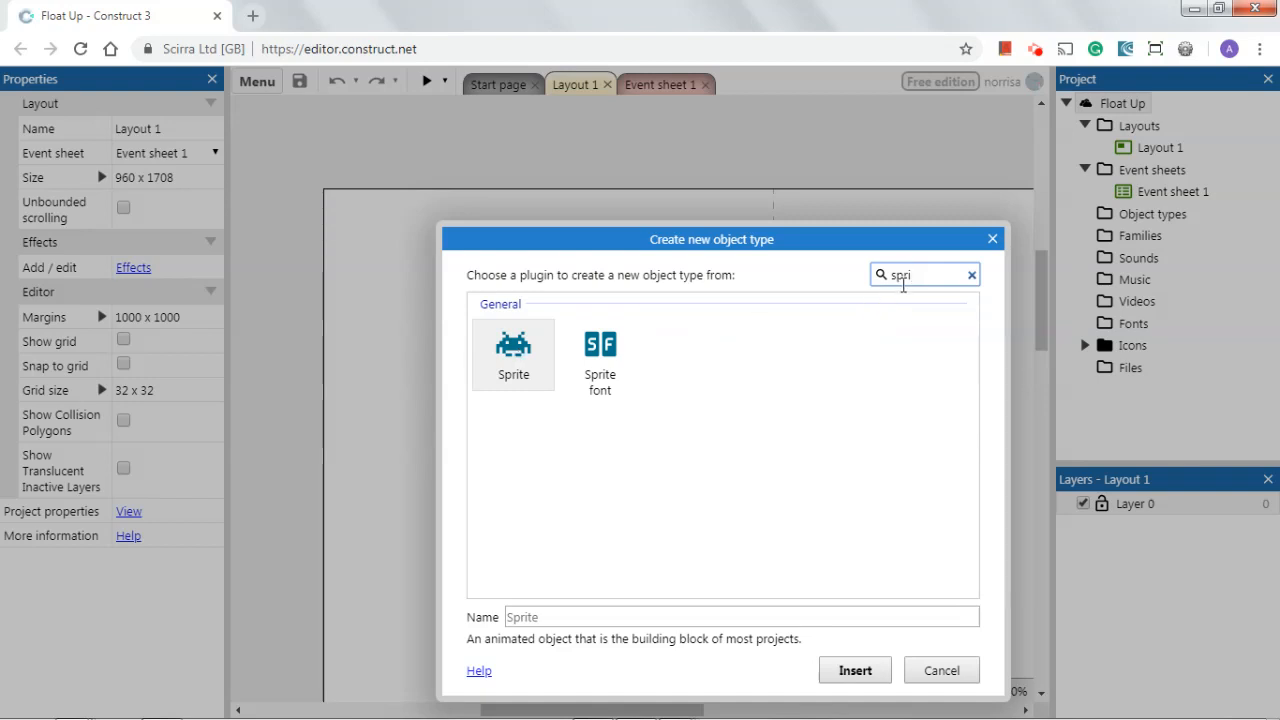
pyautogui.click(523, 360)
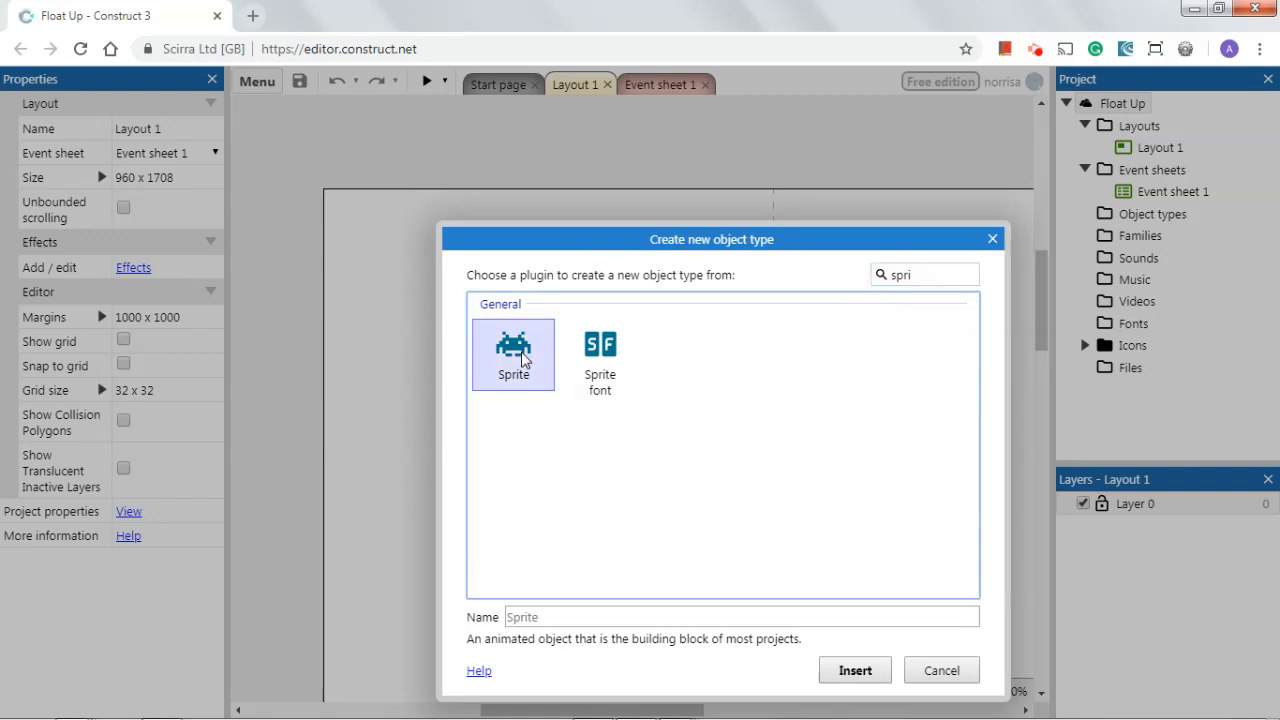
# Step: Name the sprite balloon and insert it in the layout at about (105, 164)
pyautogui.click(588, 617)
pyautogui.write('b')
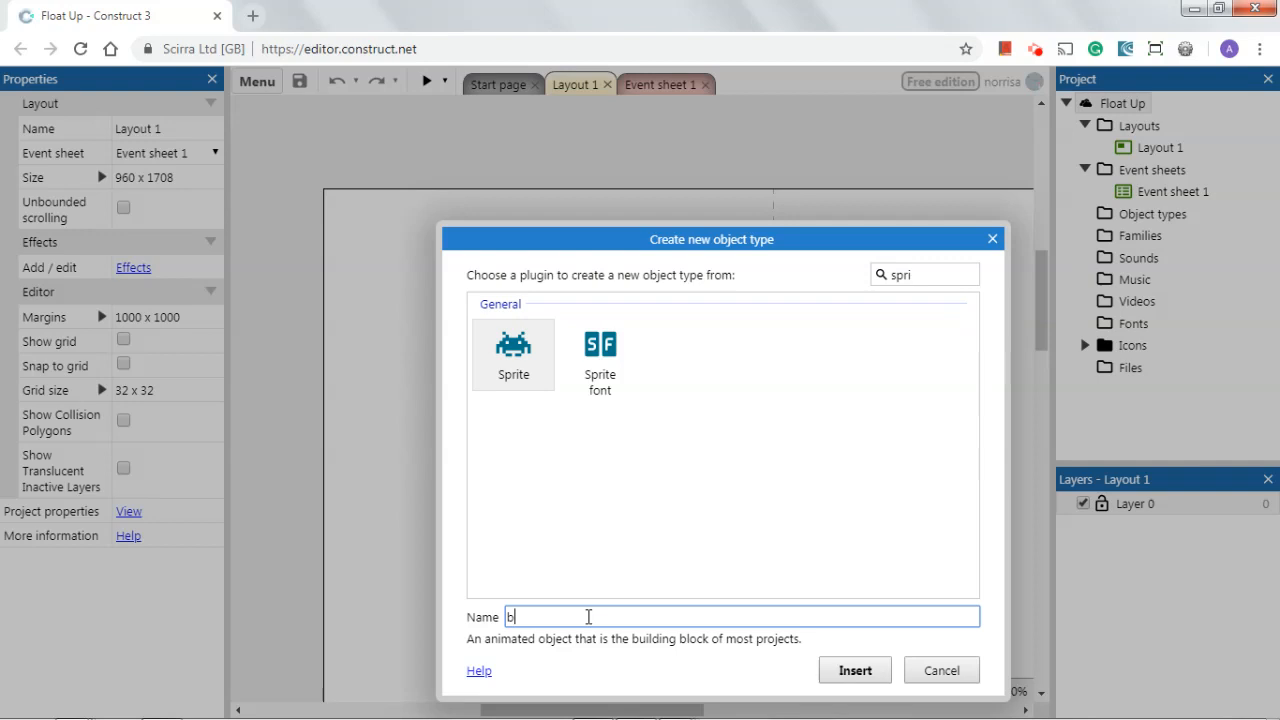
pyautogui.write('alloon')
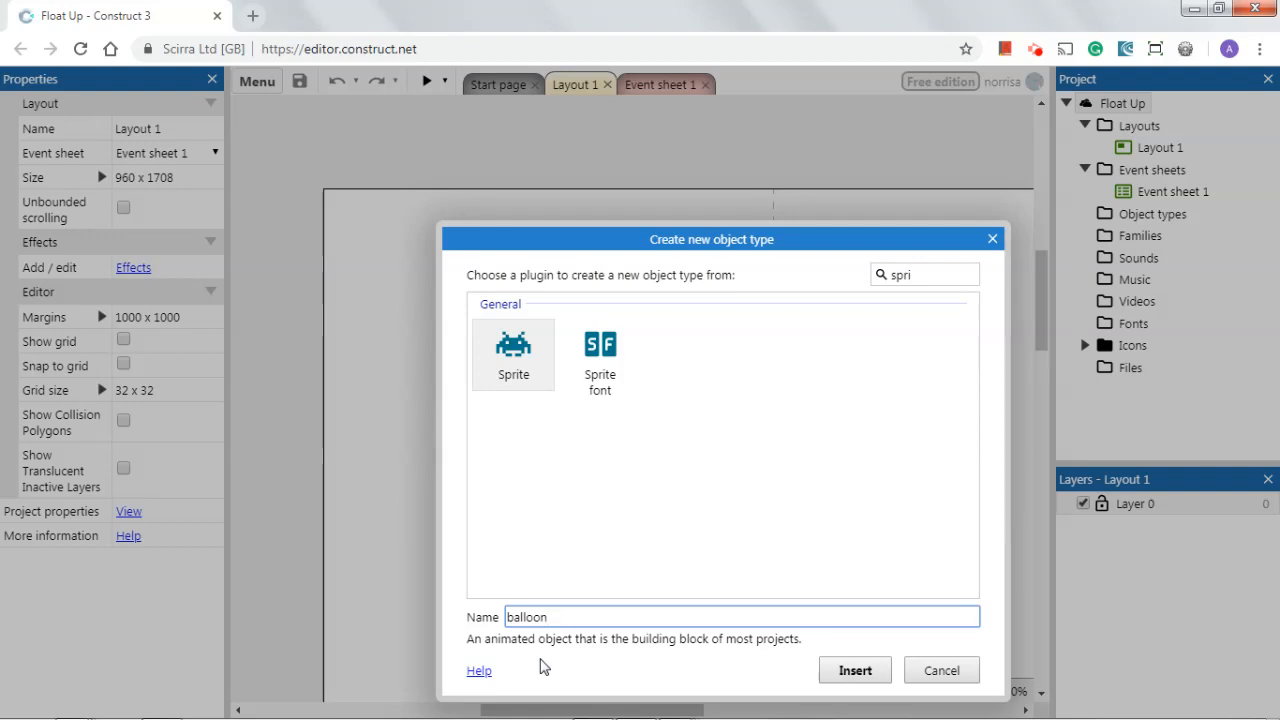
pyautogui.click(857, 671)
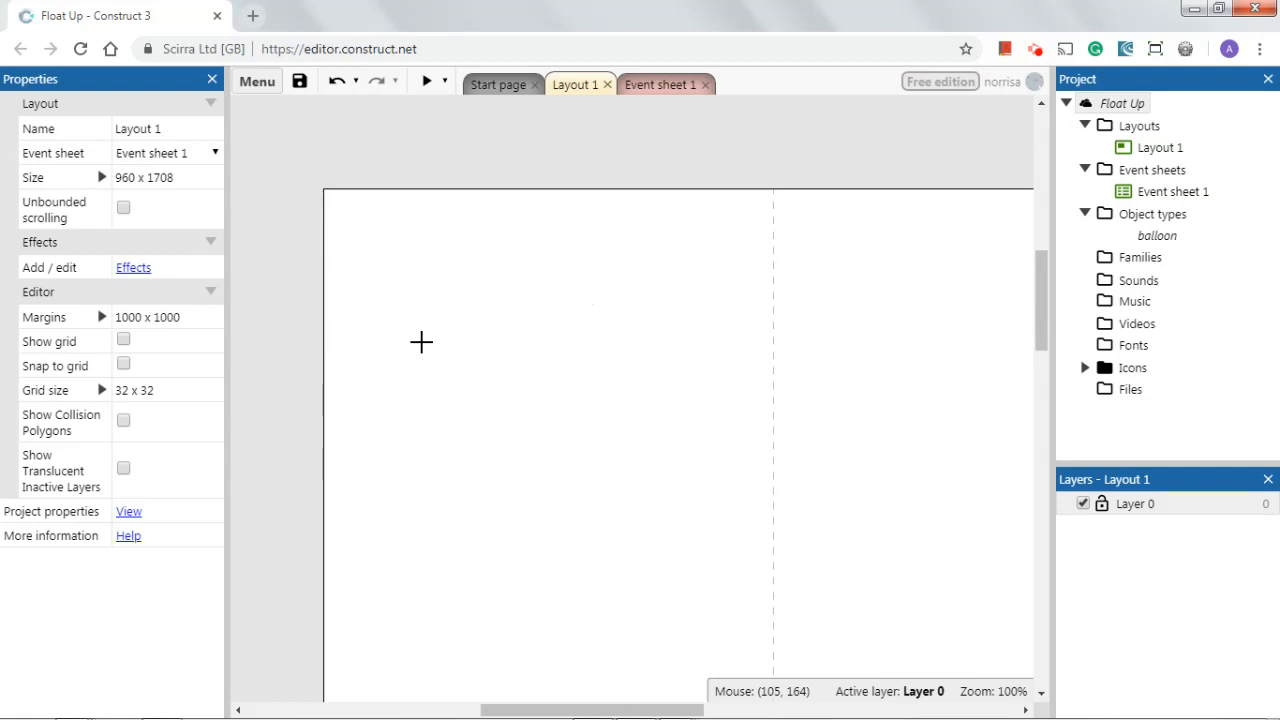
pyautogui.click(421, 342)
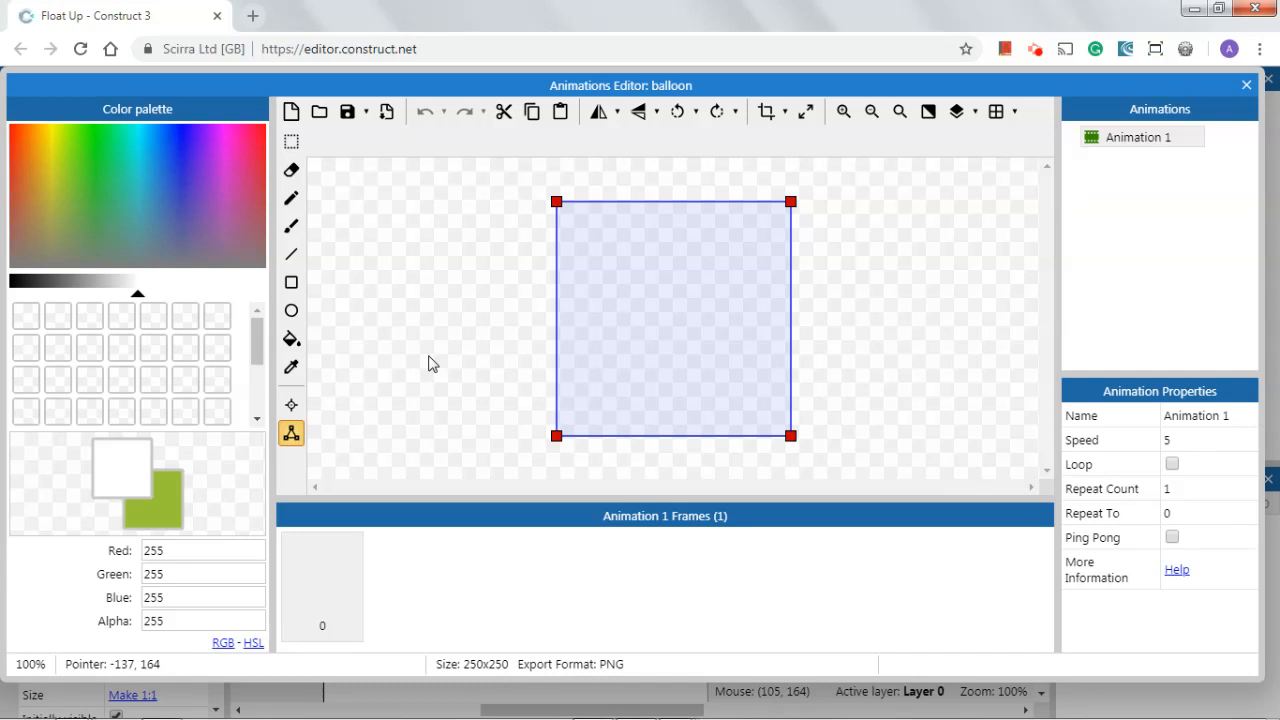
# Step: Load balloon.png from the FloatUp folder as the balloon sprite's animation frame and view the whole image
pyautogui.click(320, 112)
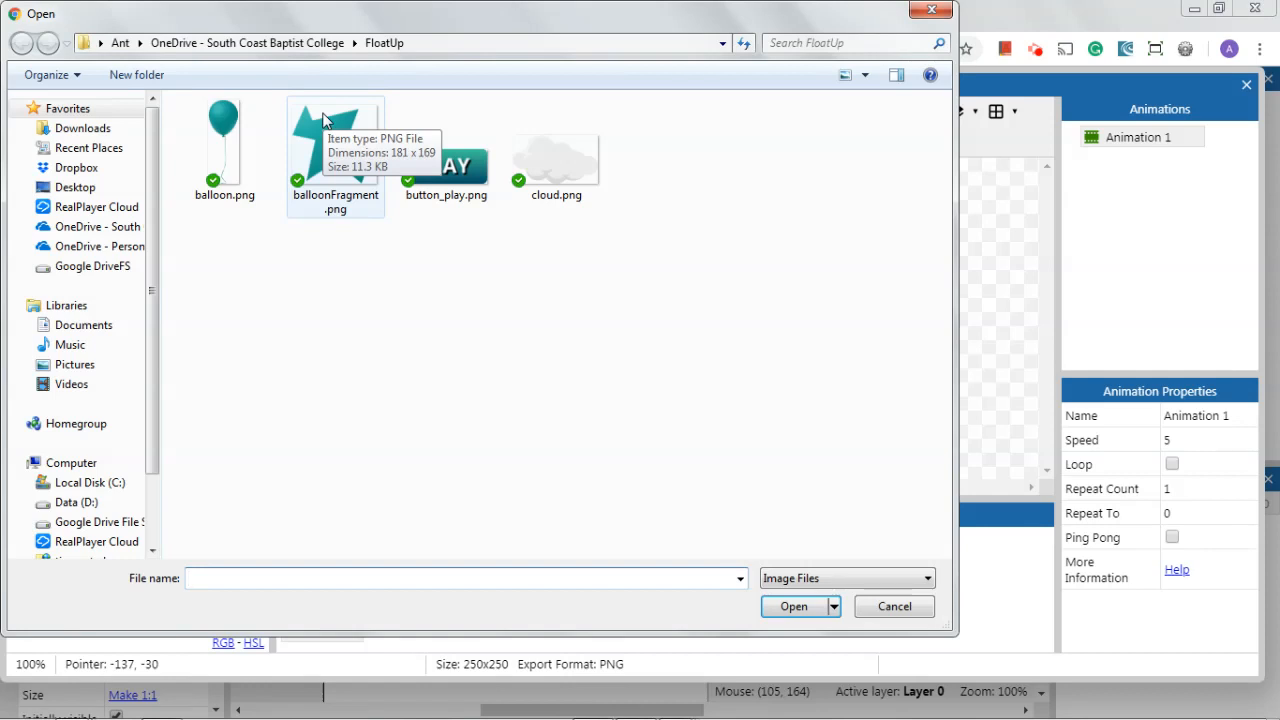
pyautogui.click(236, 132)
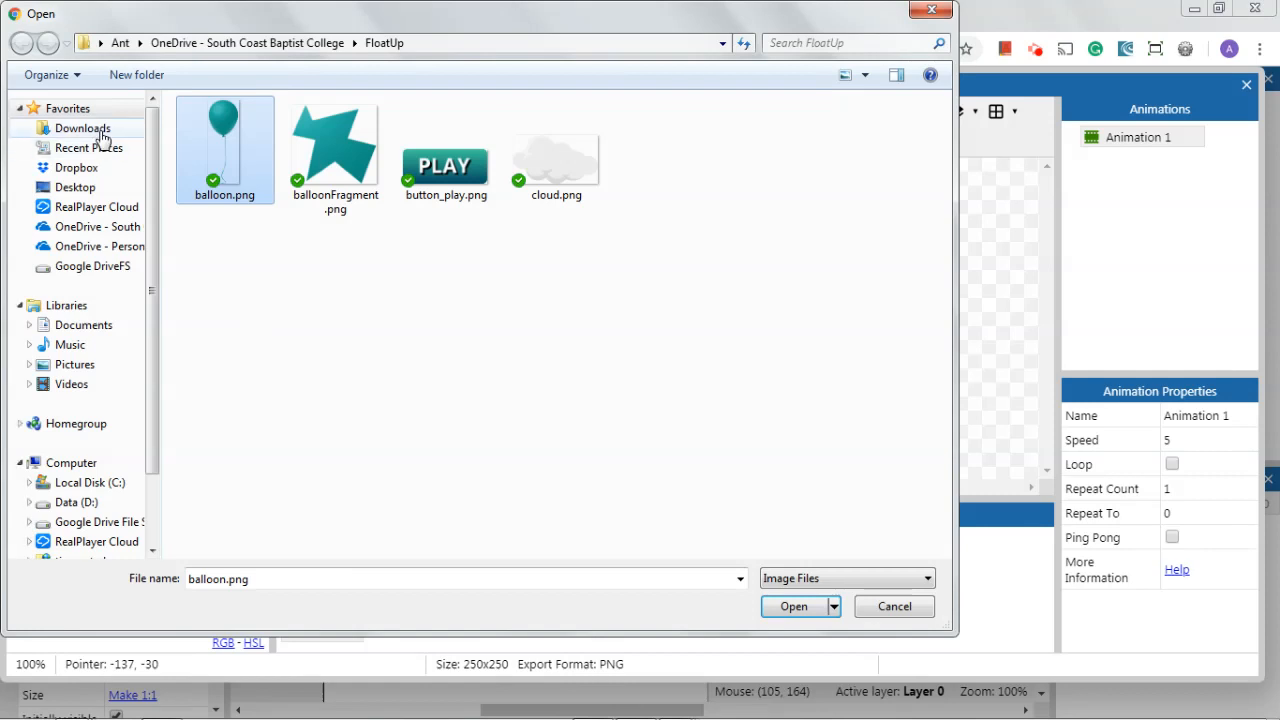
pyautogui.click(314, 279)
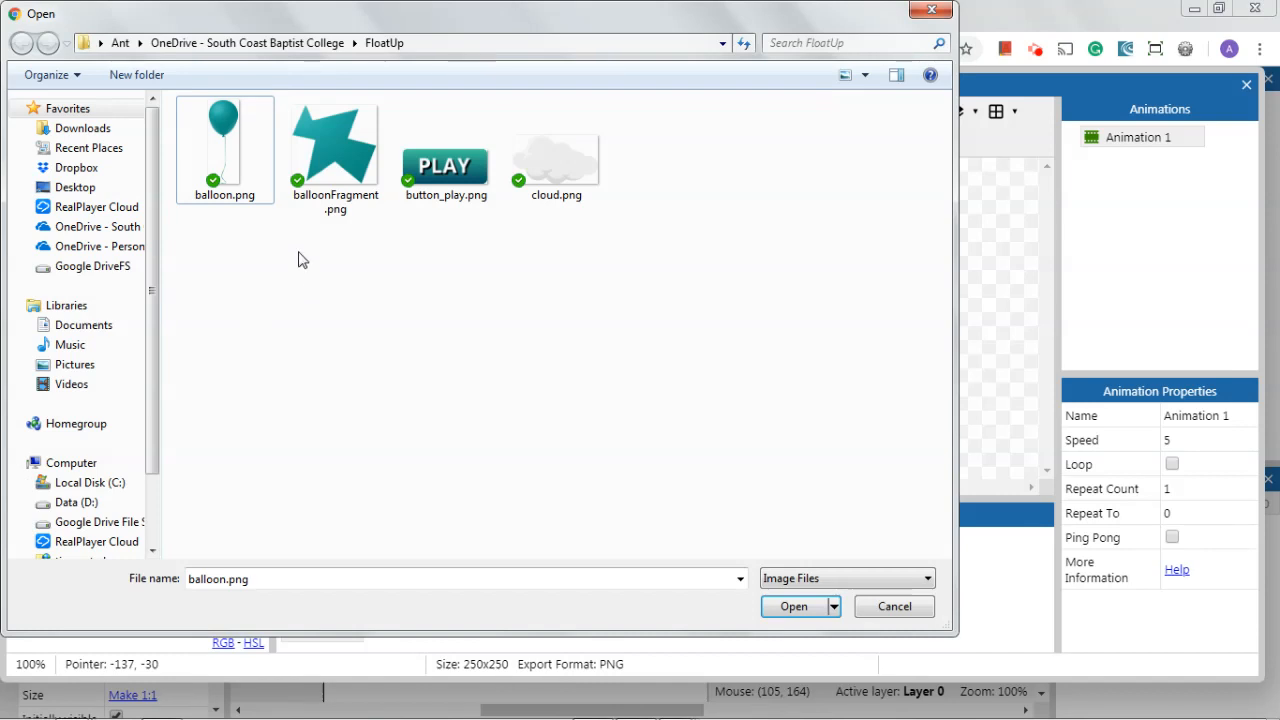
pyautogui.click(229, 157)
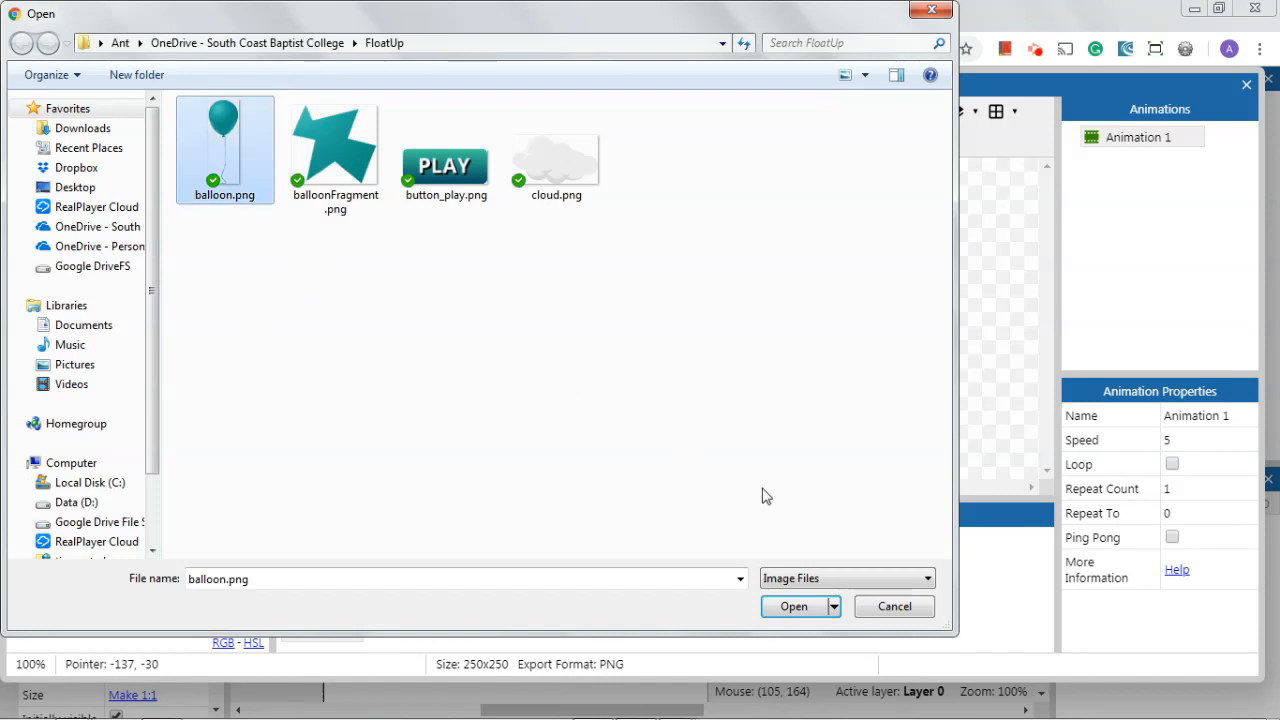
pyautogui.click(787, 604)
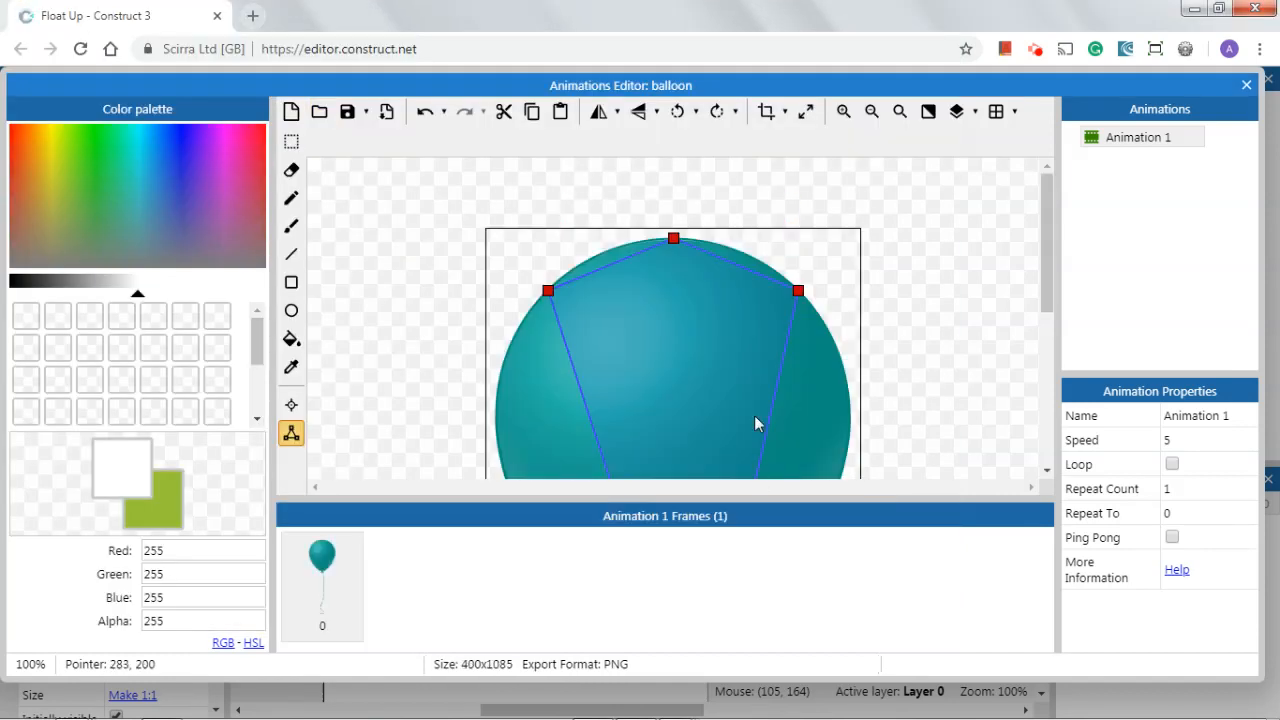
pyautogui.moveTo(1050, 200)
pyautogui.mouseDown()
pyautogui.moveTo(1048, 310)
pyautogui.moveTo(1035, 200)
pyautogui.moveTo(1041, 220)
pyautogui.mouseUp()
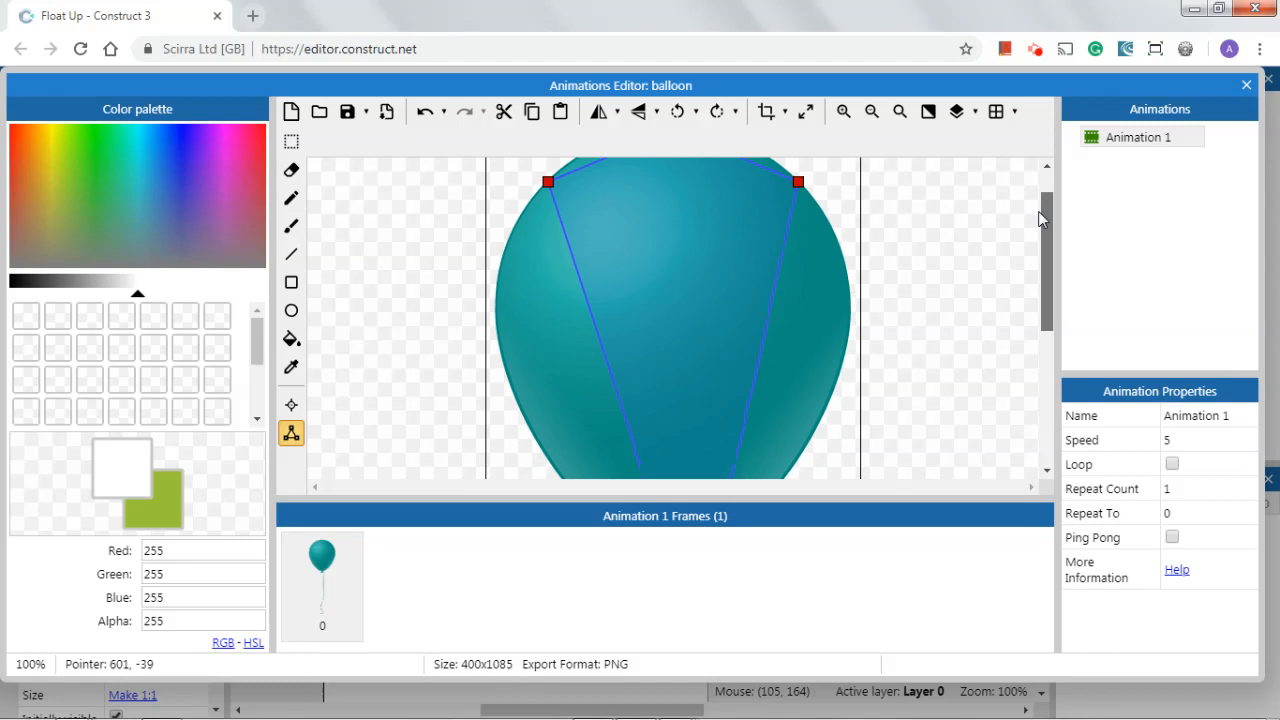
pyautogui.click(872, 112)
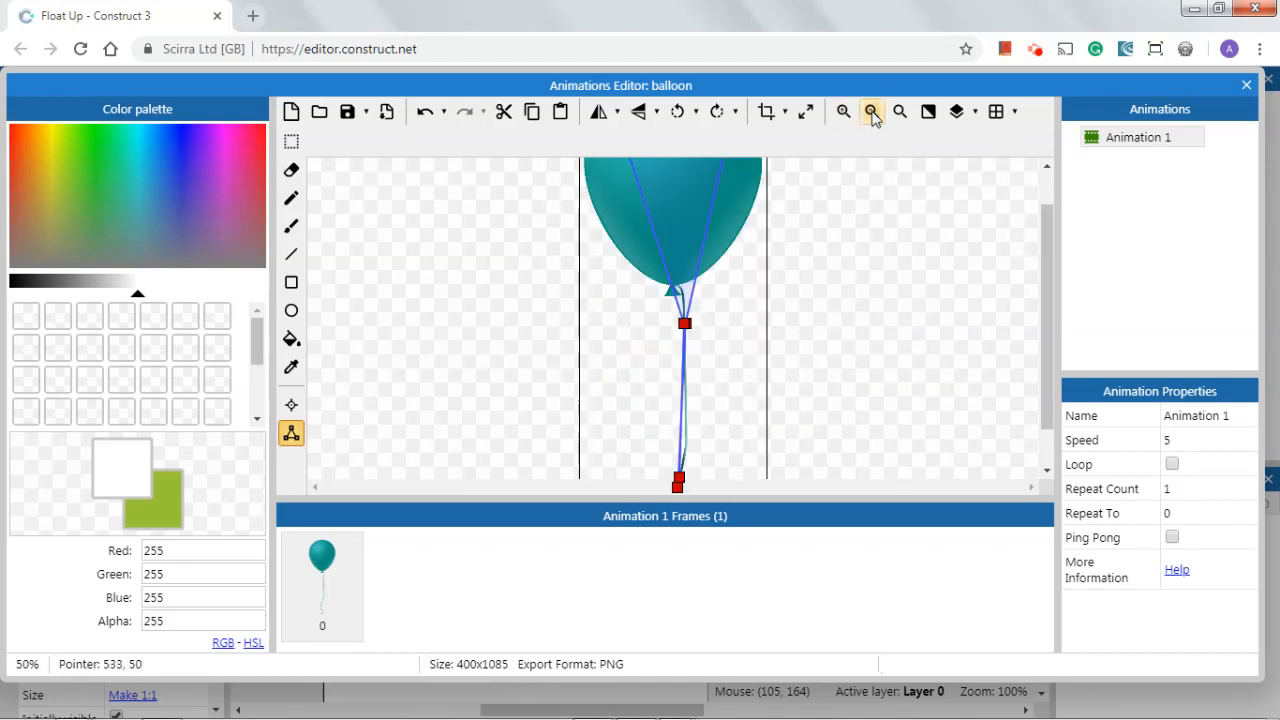
pyautogui.click(872, 112)
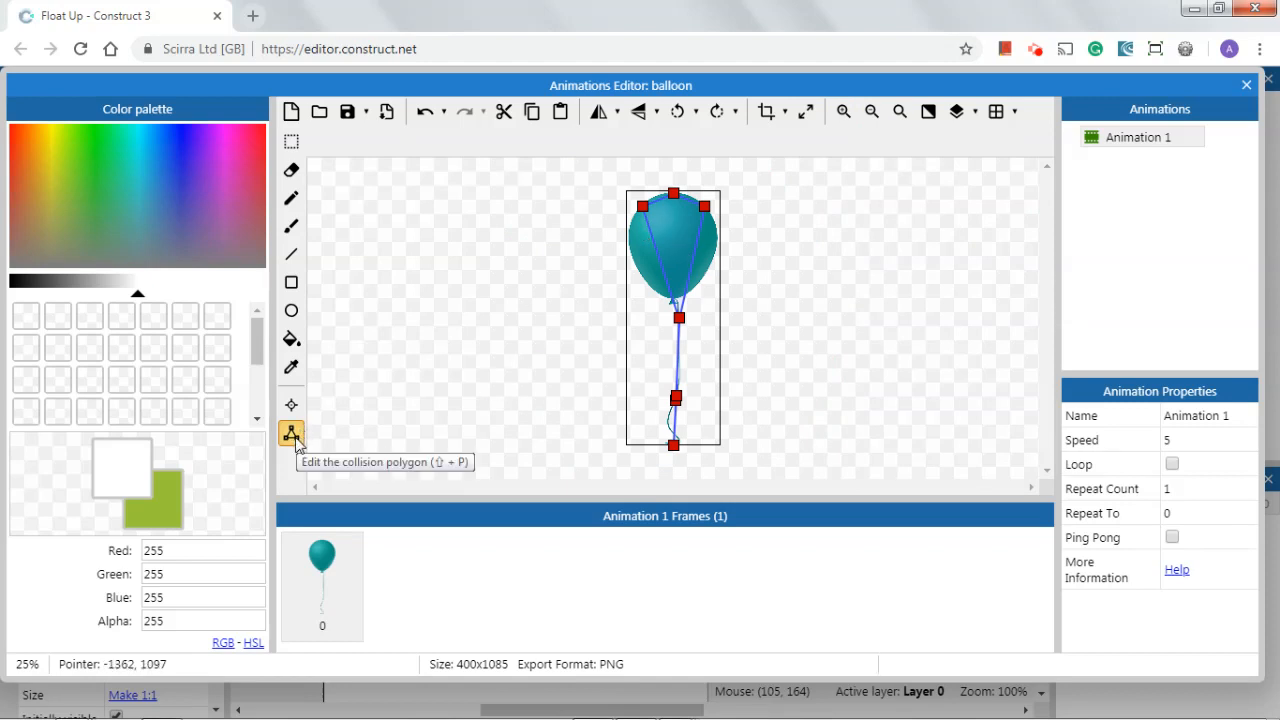
pyautogui.click(290, 174)
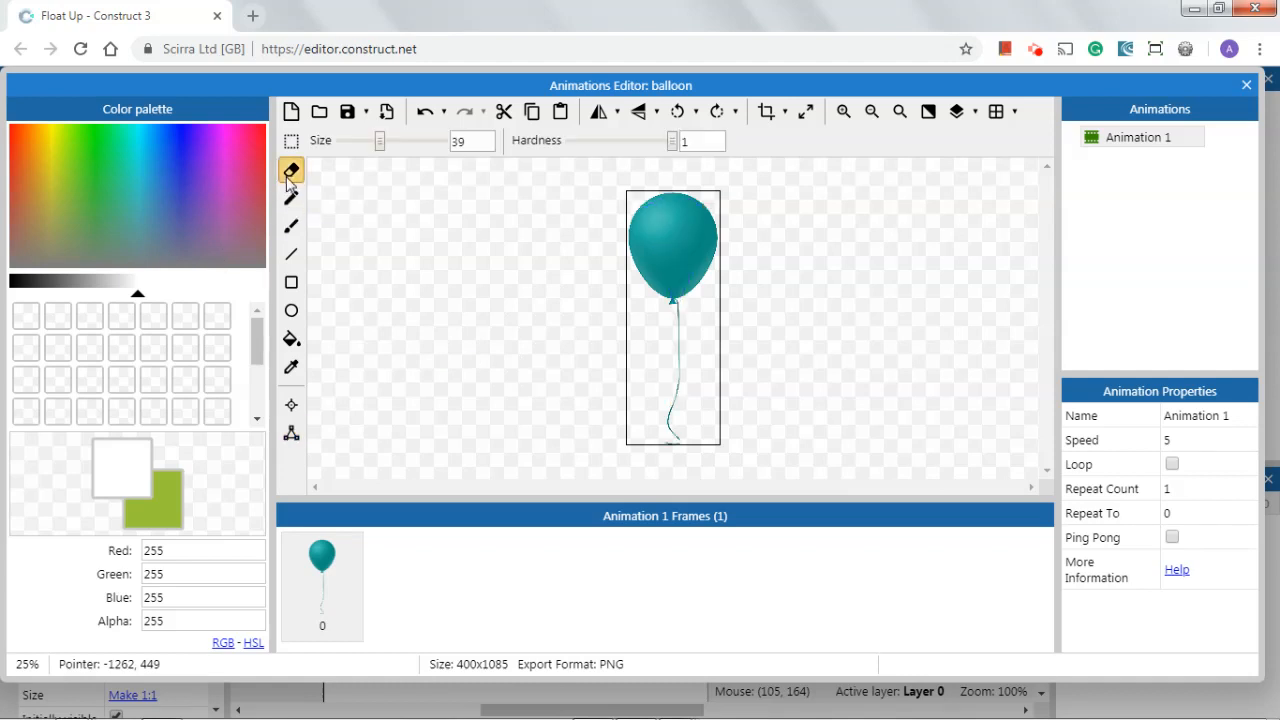
pyautogui.click(291, 198)
pyautogui.click(291, 254)
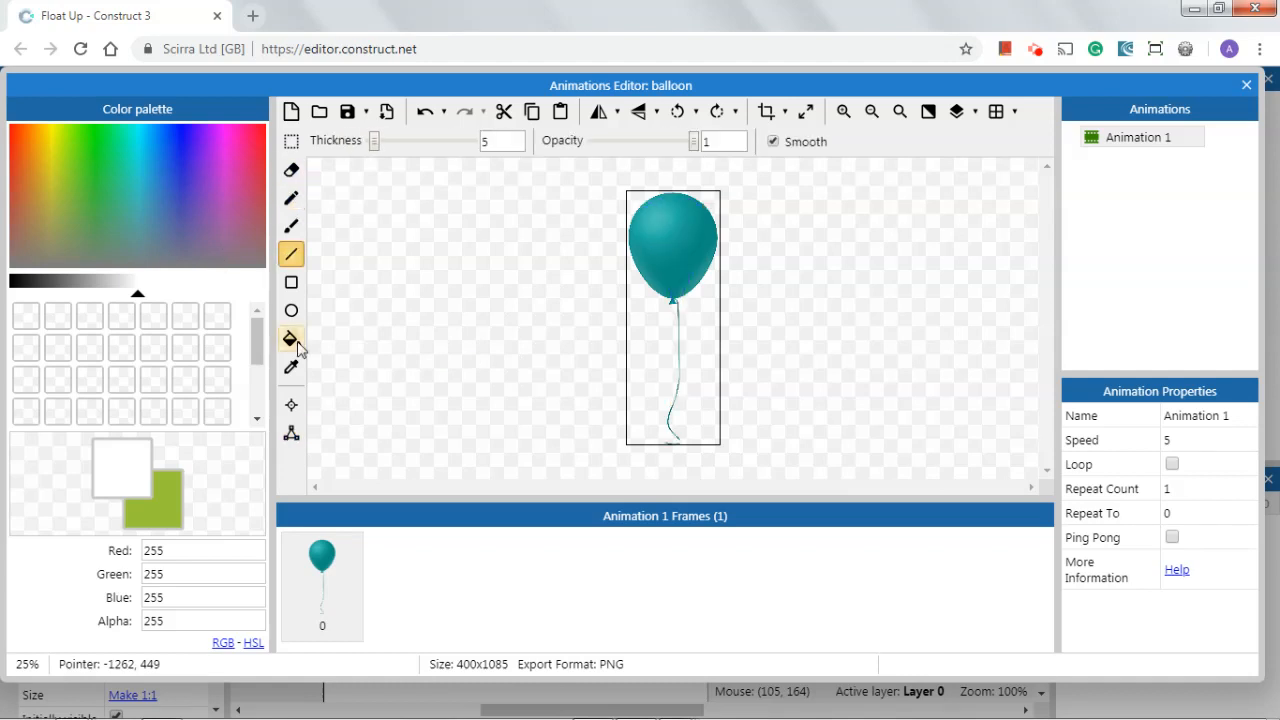
# Step: Reshape the balloon's collision polygon so its points follow the round balloon outline and leave out the string
pyautogui.click(291, 435)
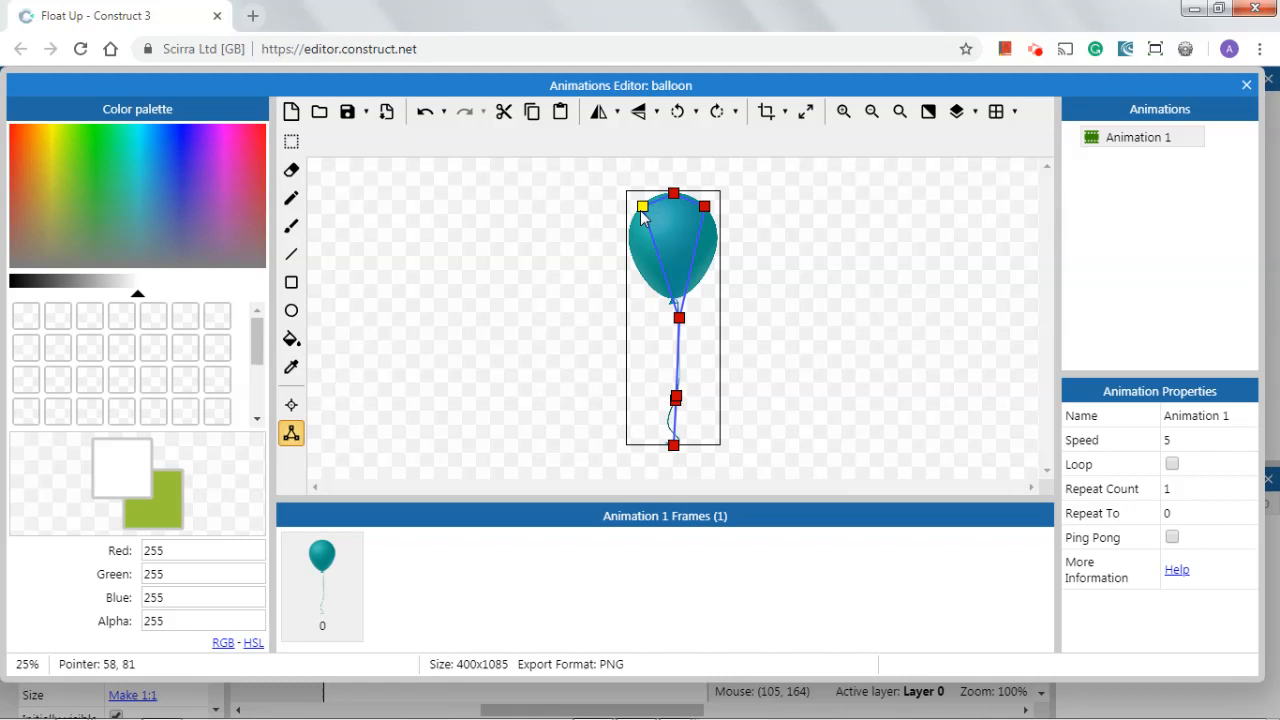
pyautogui.moveTo(683, 317); pyautogui.dragTo(626, 244)
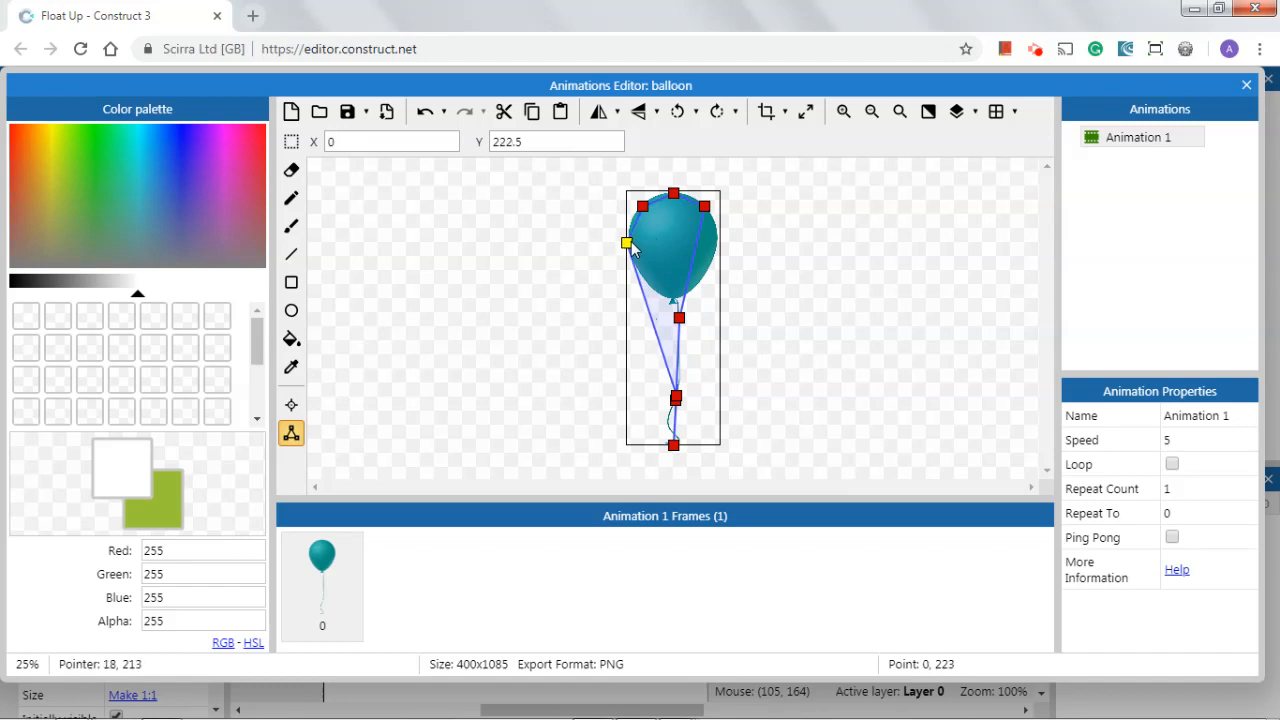
pyautogui.moveTo(681, 318); pyautogui.dragTo(719, 246)
pyautogui.moveTo(677, 398); pyautogui.dragTo(689, 294)
pyautogui.moveTo(676, 395); pyautogui.dragTo(649, 289)
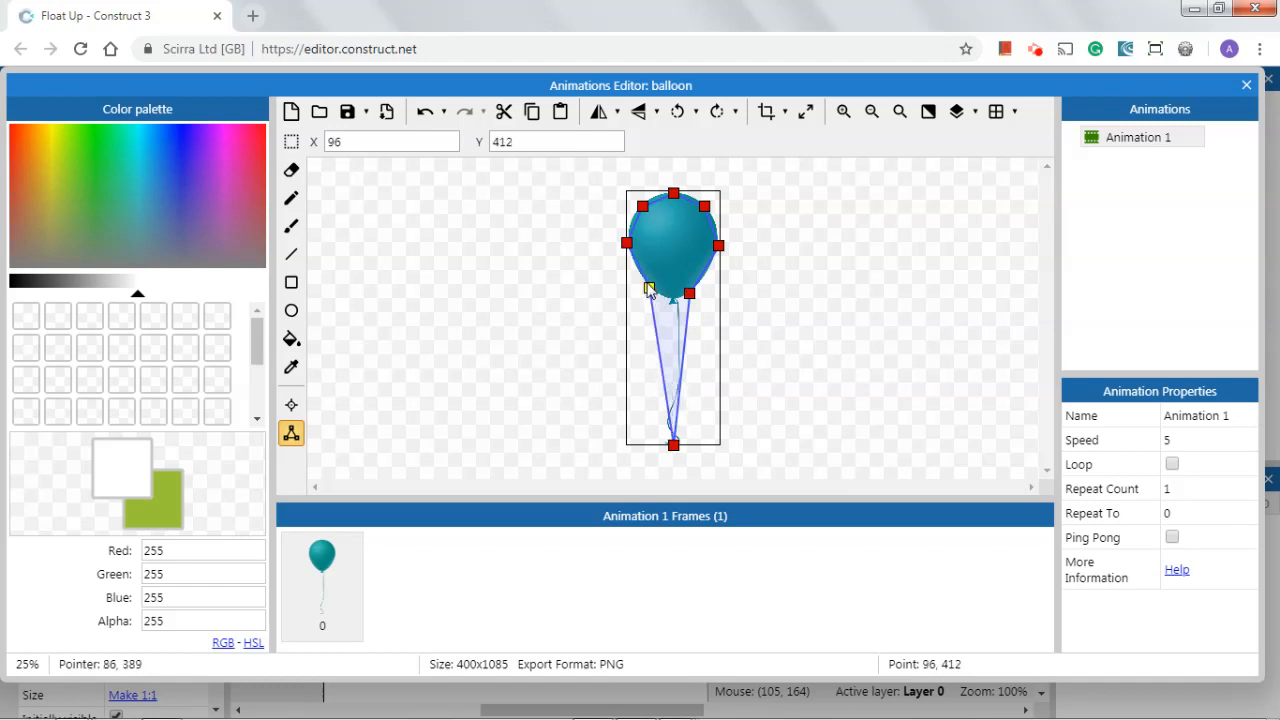
pyautogui.click(675, 426)
pyautogui.moveTo(673, 445); pyautogui.dragTo(706, 284)
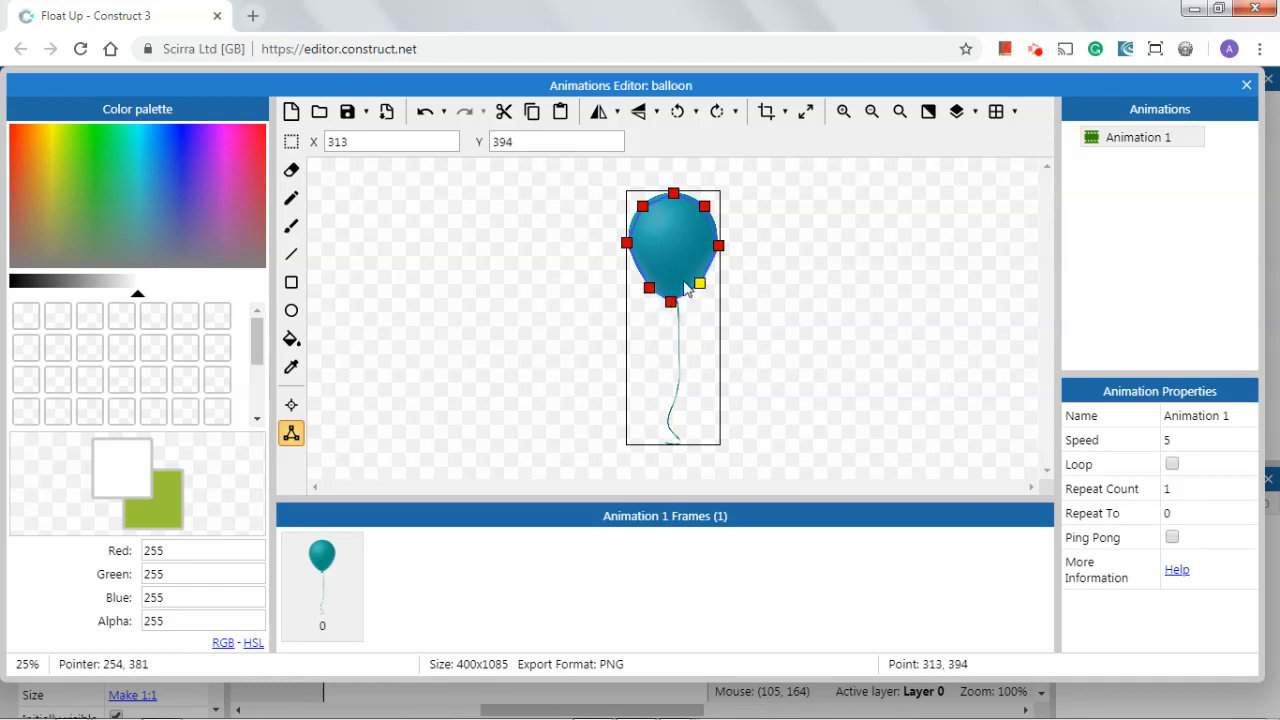
pyautogui.moveTo(642, 206); pyautogui.dragTo(639, 204)
pyautogui.click(704, 206)
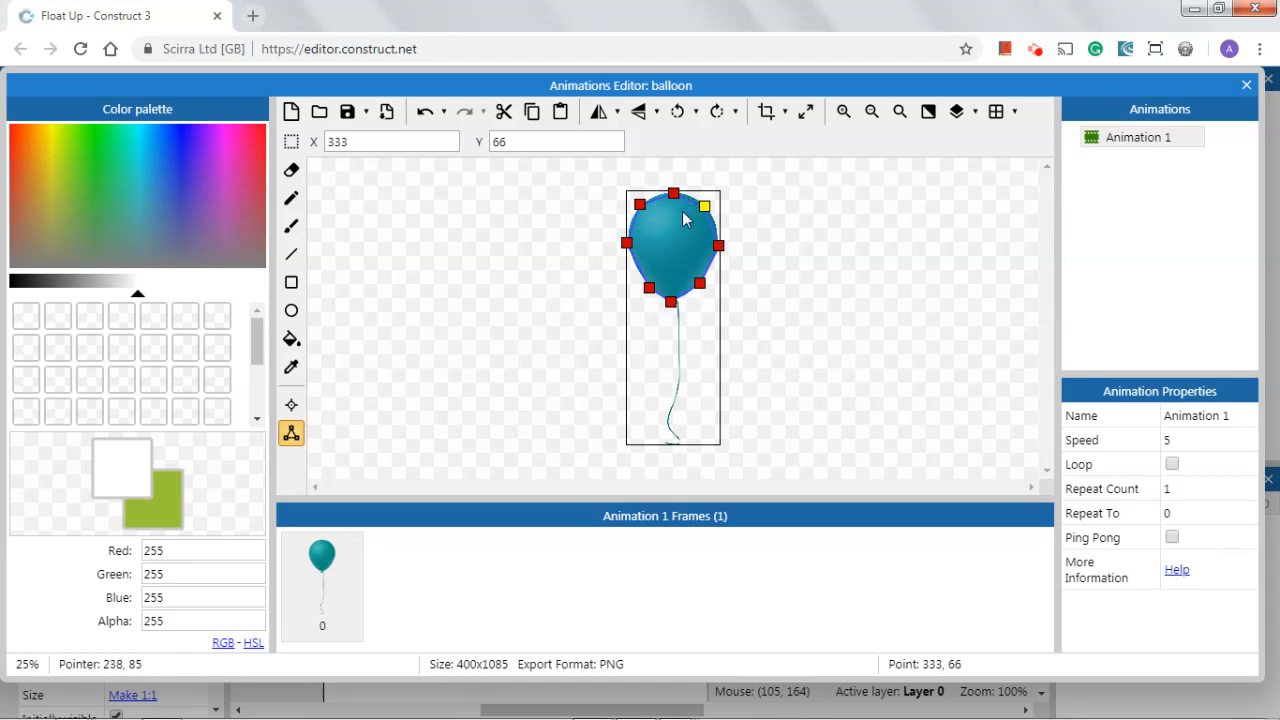
# Step: Place the sprite's origin in the middle of the round balloon at about (198, 209) and close the animations editor
pyautogui.click(292, 404)
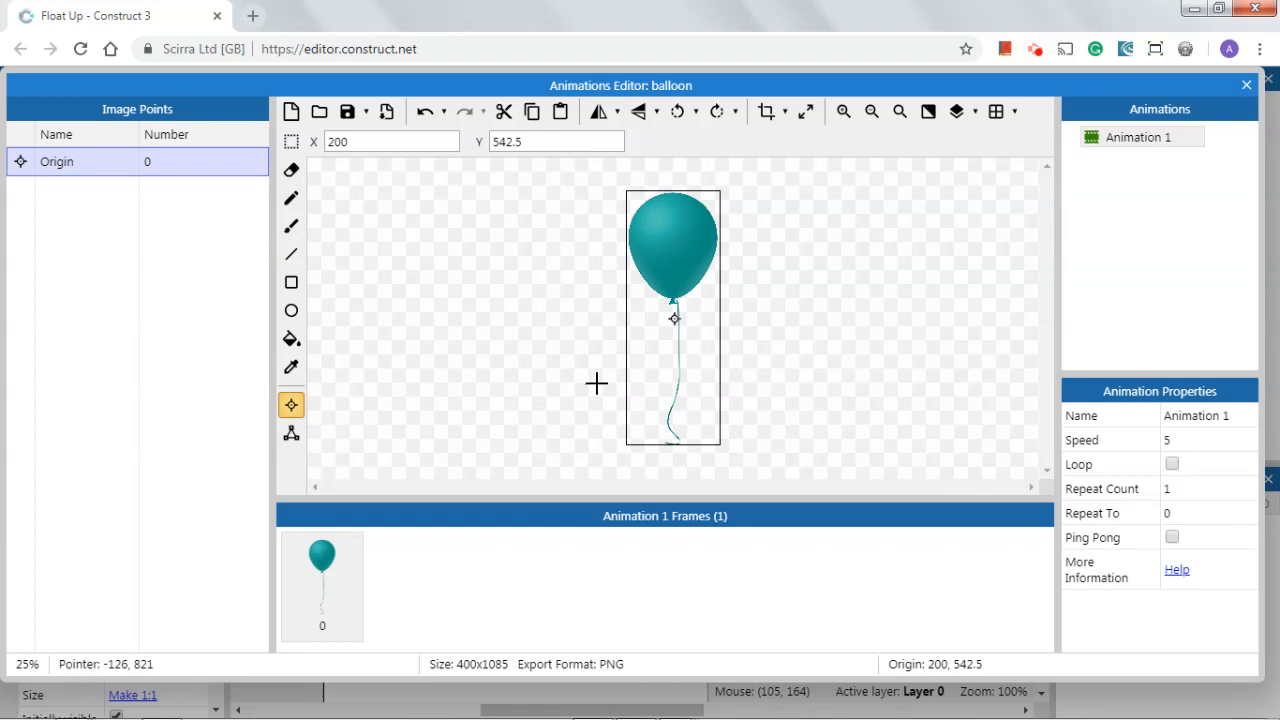
pyautogui.click(673, 235)
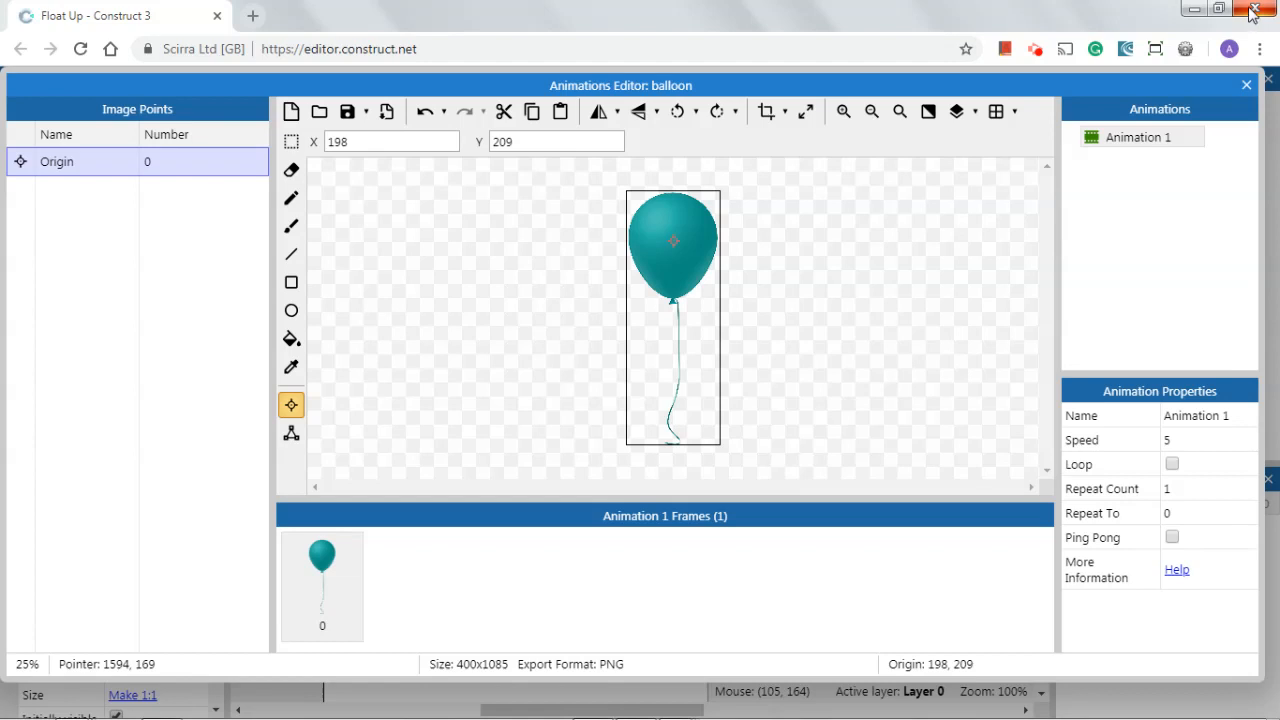
pyautogui.click(1245, 87)
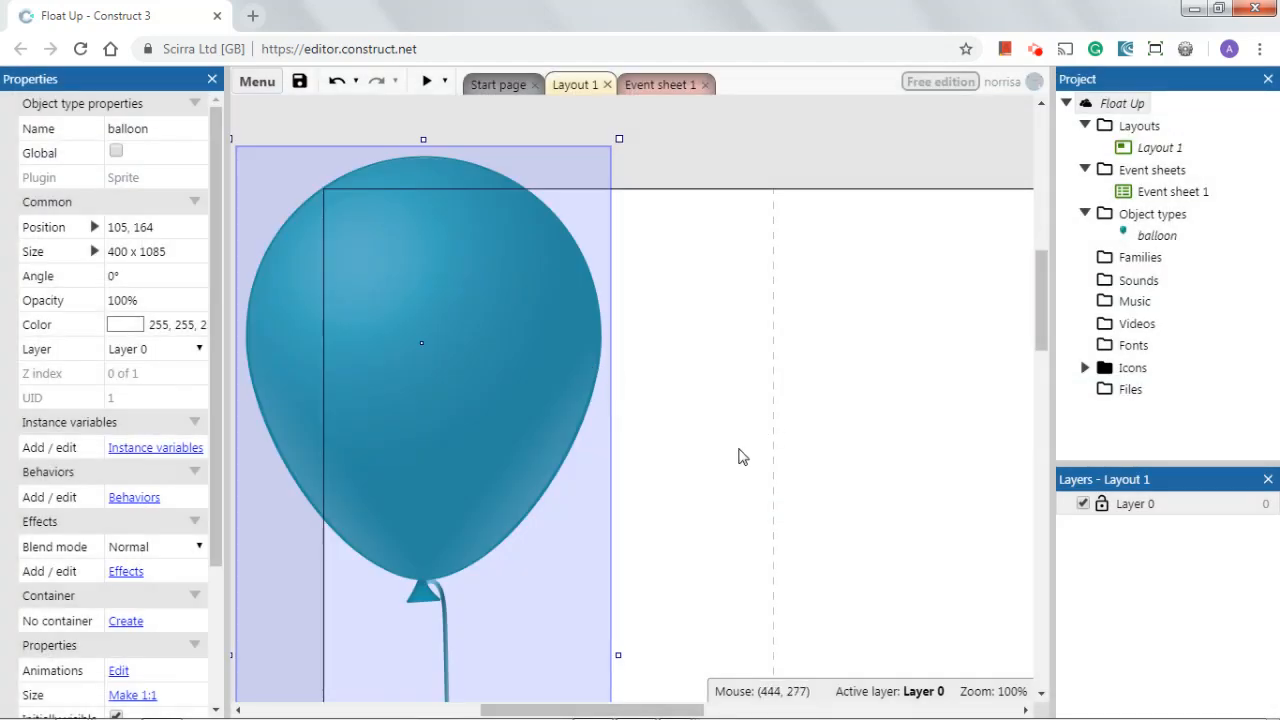
# Step: Move the balloon sprite to about (276, 189) in Layout 1
pyautogui.moveTo(537, 323); pyautogui.dragTo(698, 347)
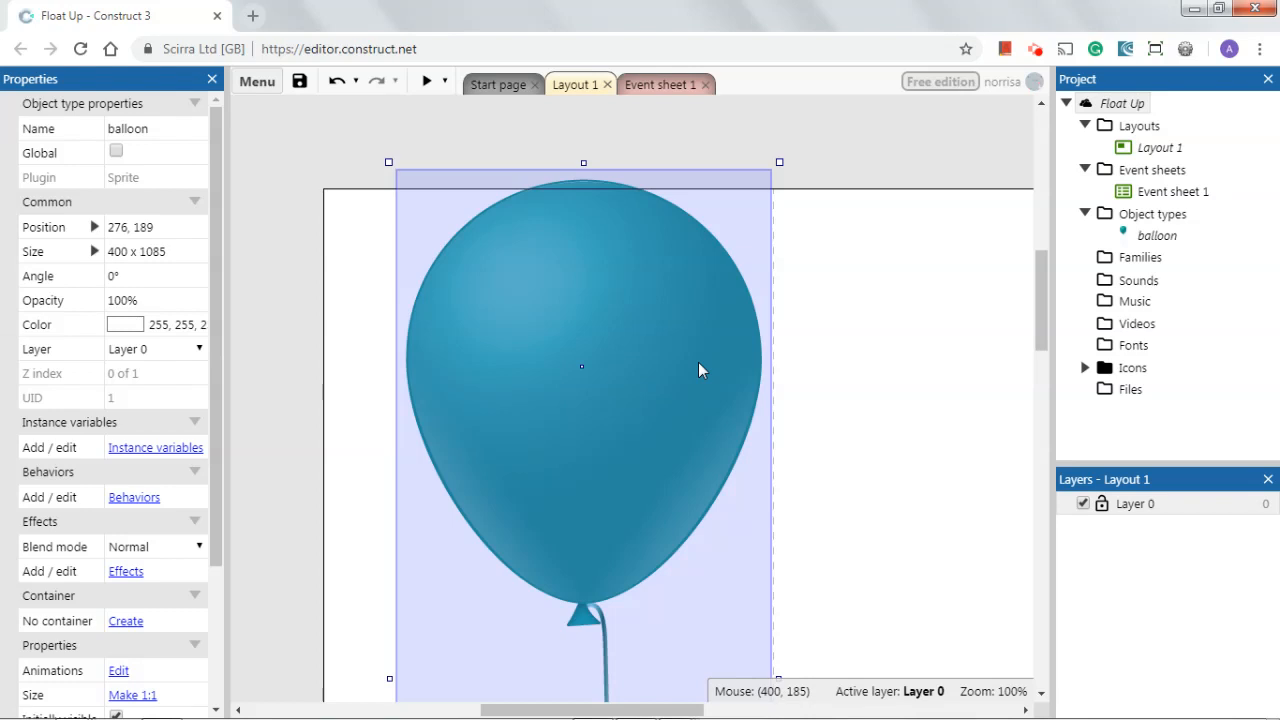
pyautogui.keyDown('ctrl'); pyautogui.scroll(-3, 698, 370); pyautogui.keyUp('ctrl')
pyautogui.keyDown('ctrl'); pyautogui.scroll(-2, 699, 366); pyautogui.keyUp('ctrl')
pyautogui.keyDown('ctrl'); pyautogui.scroll(1, 699, 366); pyautogui.keyUp('ctrl')
pyautogui.keyDown('ctrl'); pyautogui.scroll(1, 699, 366); pyautogui.keyUp('ctrl')
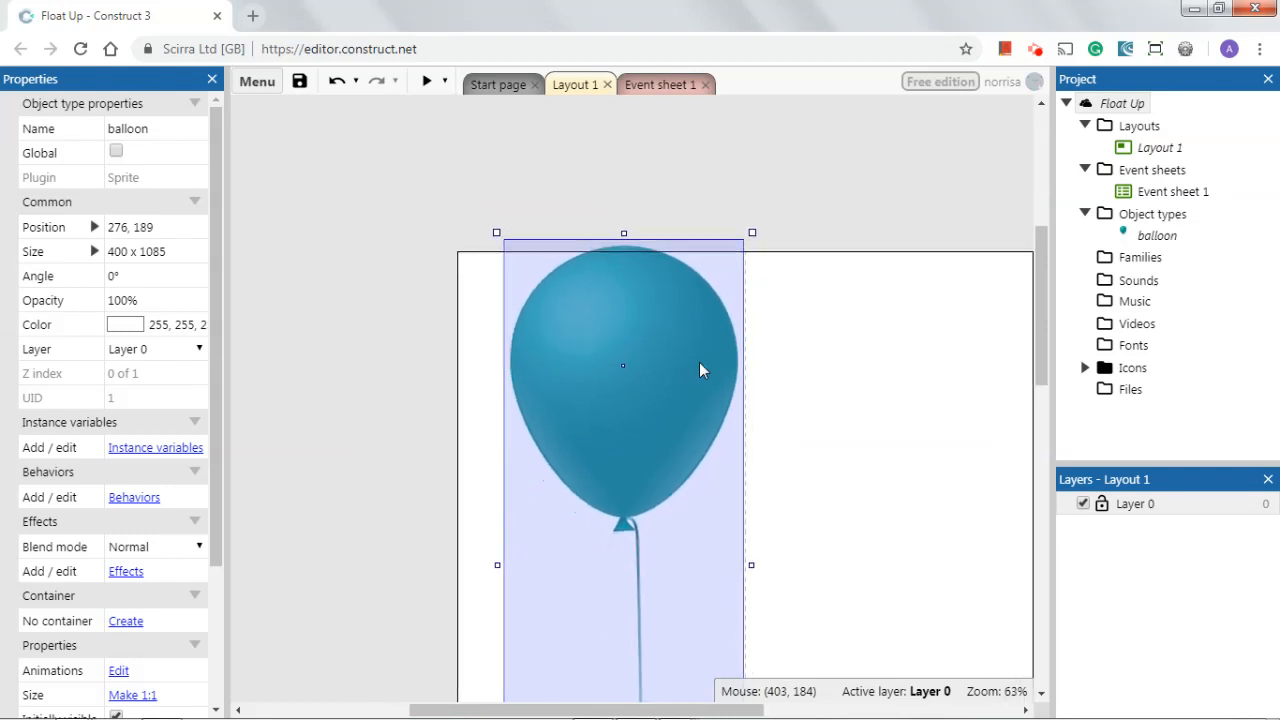
pyautogui.keyDown('ctrl'); pyautogui.scroll(3, 700, 370); pyautogui.keyUp('ctrl')
pyautogui.keyDown('ctrl'); pyautogui.scroll(-2, 700, 370); pyautogui.keyUp('ctrl')
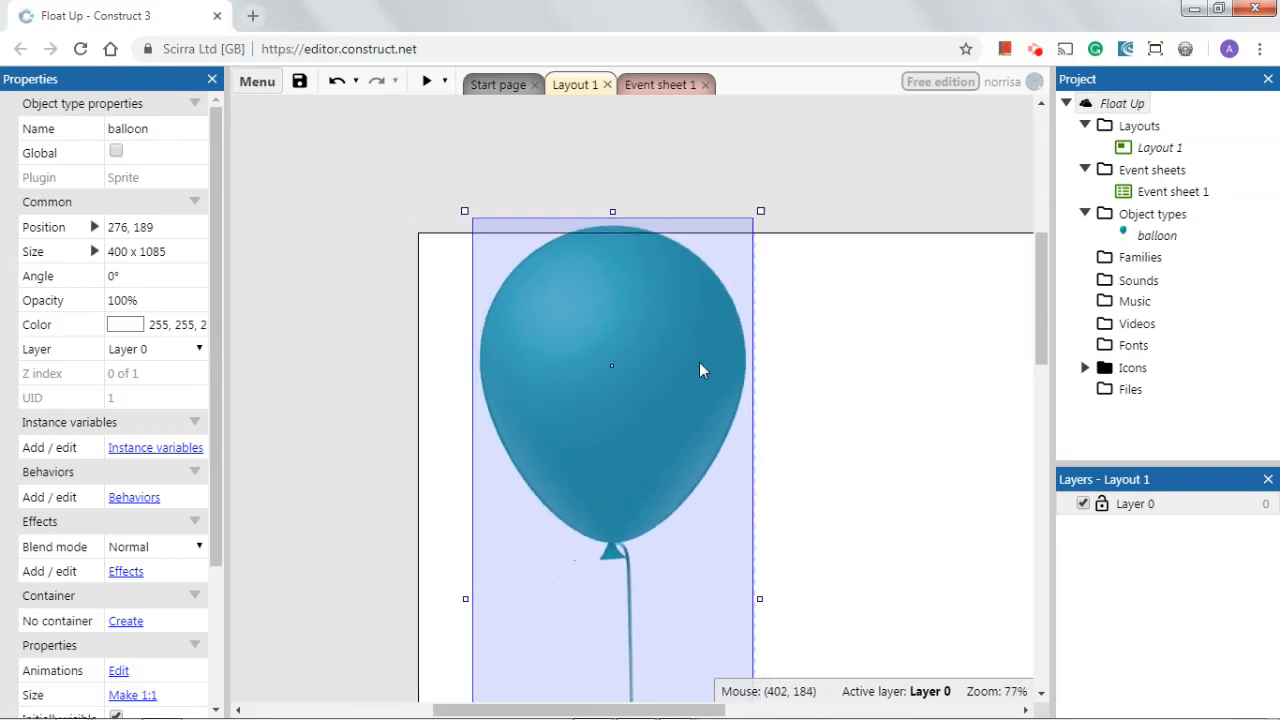
pyautogui.keyDown('ctrl'); pyautogui.scroll(-4, 699, 362); pyautogui.keyUp('ctrl')
pyautogui.scroll(-1, 760, 488)
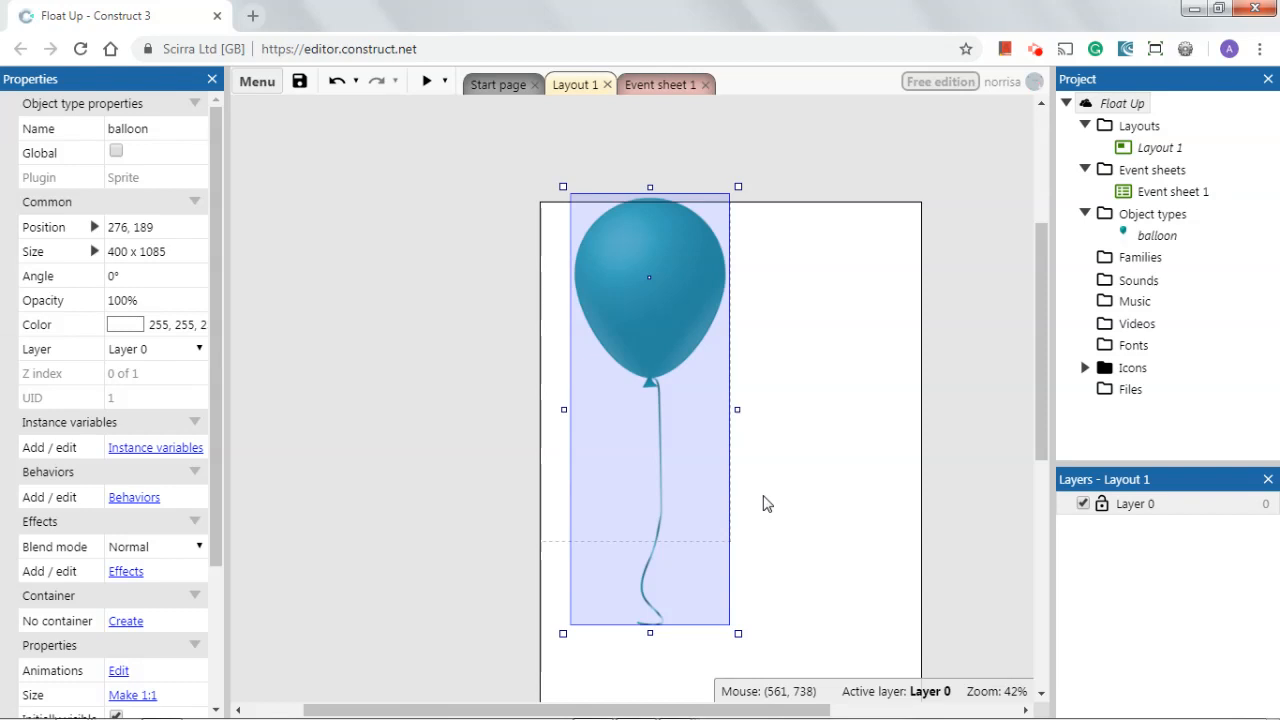
pyautogui.keyDown('ctrl'); pyautogui.scroll(2, 763, 503); pyautogui.keyUp('ctrl')
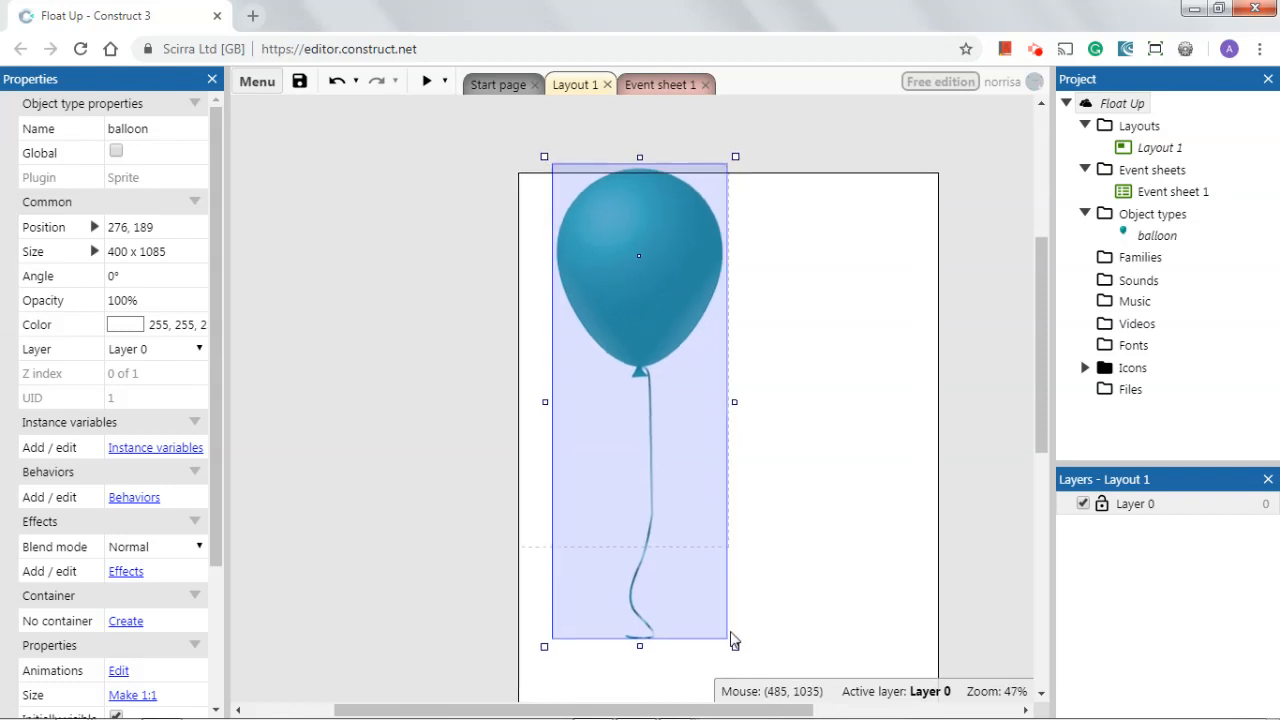
# Step: Scale the balloon proportionally down to about 63 x 171 and place it at about (253, 587)
pyautogui.moveTo(728, 641); pyautogui.dragTo(578, 404)
pyautogui.hotkey('ctrl', 'z')
pyautogui.moveTo(735, 647); pyautogui.dragTo(649, 462)
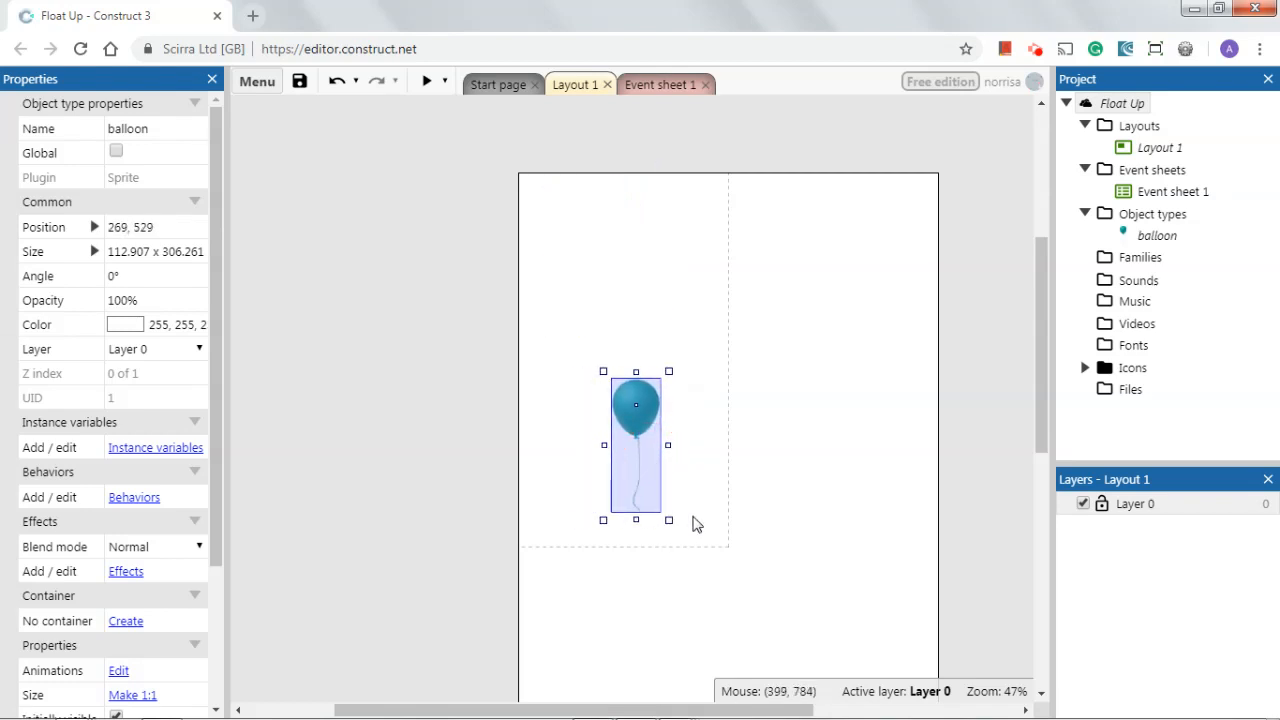
pyautogui.moveTo(668, 517); pyautogui.dragTo(647, 461)
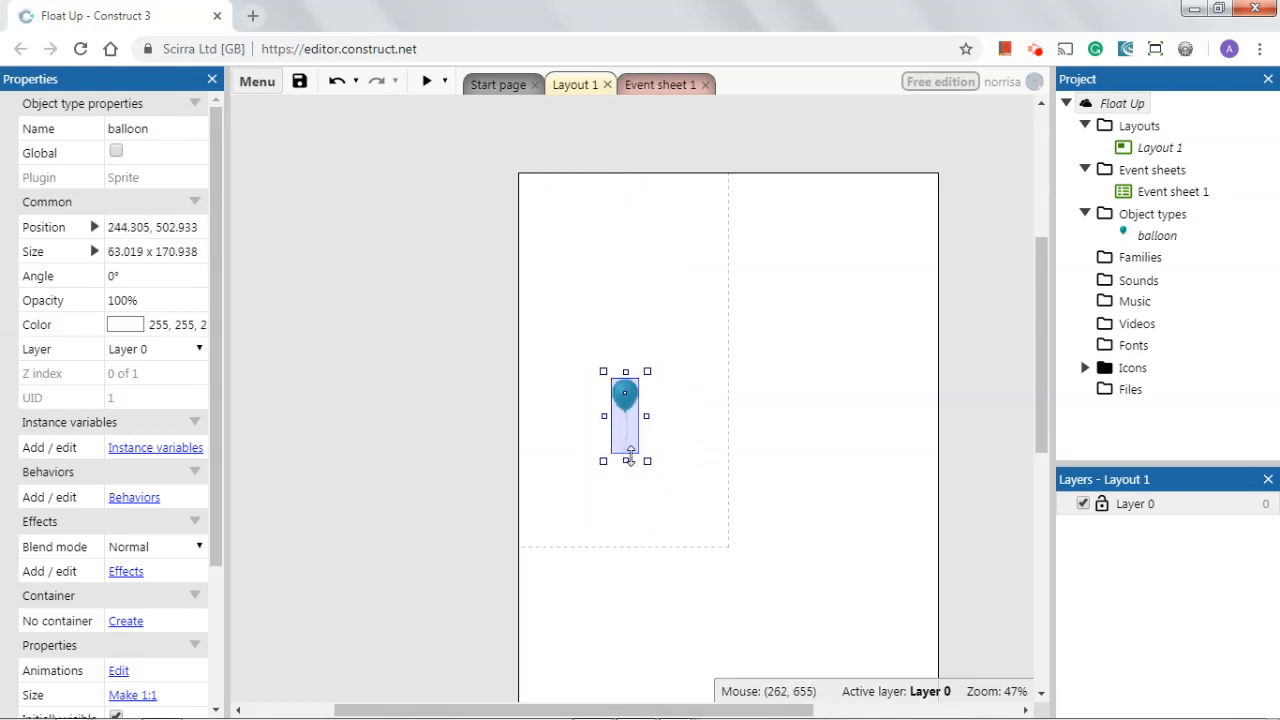
pyautogui.moveTo(638, 416); pyautogui.dragTo(642, 455)
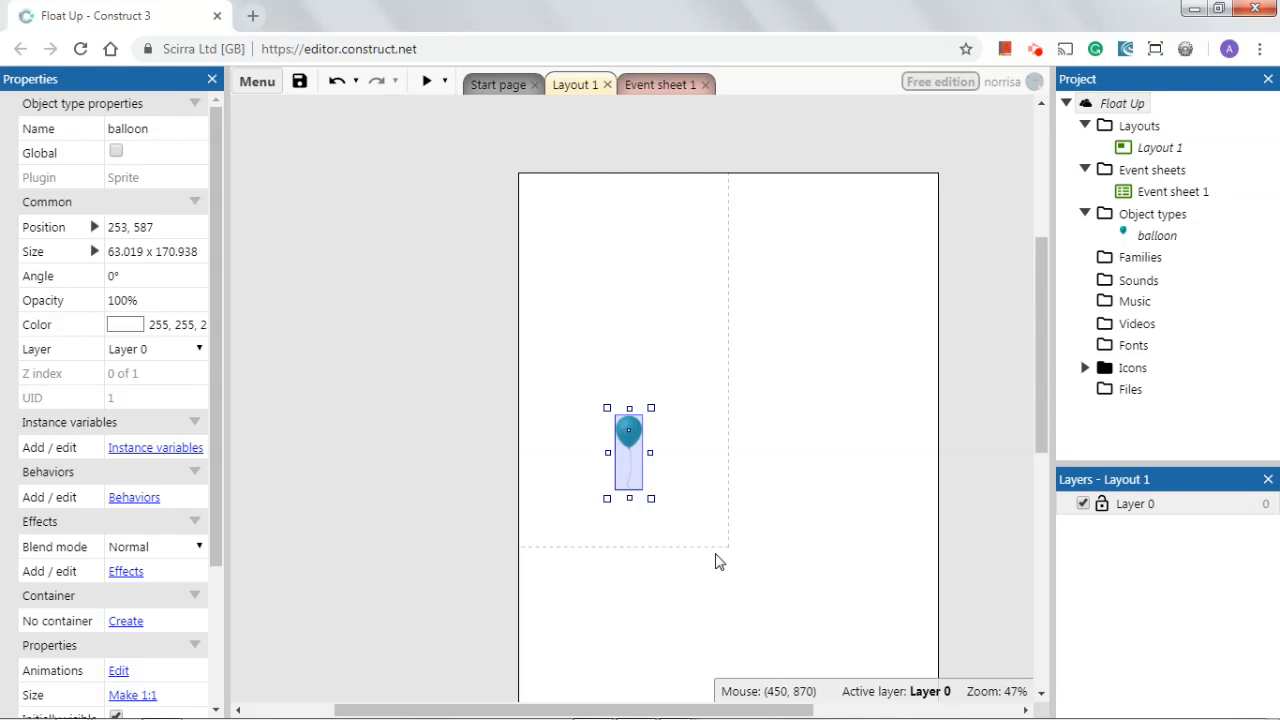
# Step: Examine the full extent of Layout 1 against the dashed viewport outline, along with the layout's properties
pyautogui.scroll(-3, 789, 435)
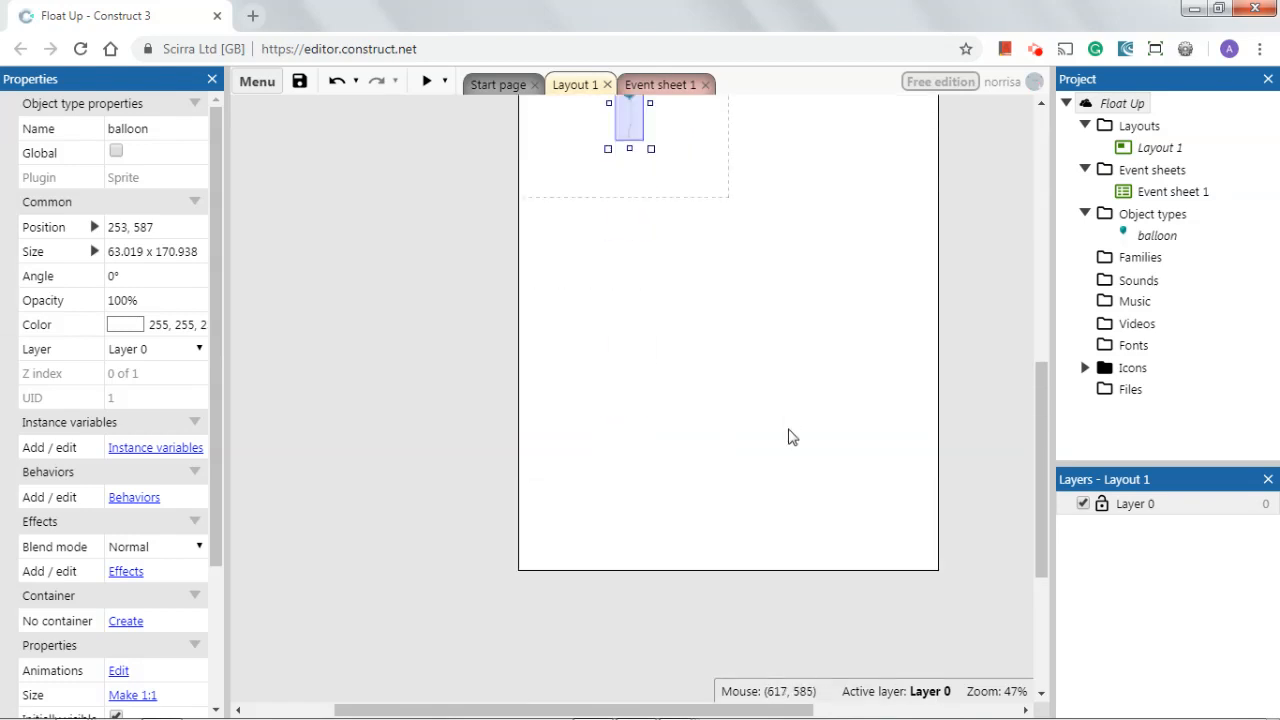
pyautogui.scroll(2, 790, 437)
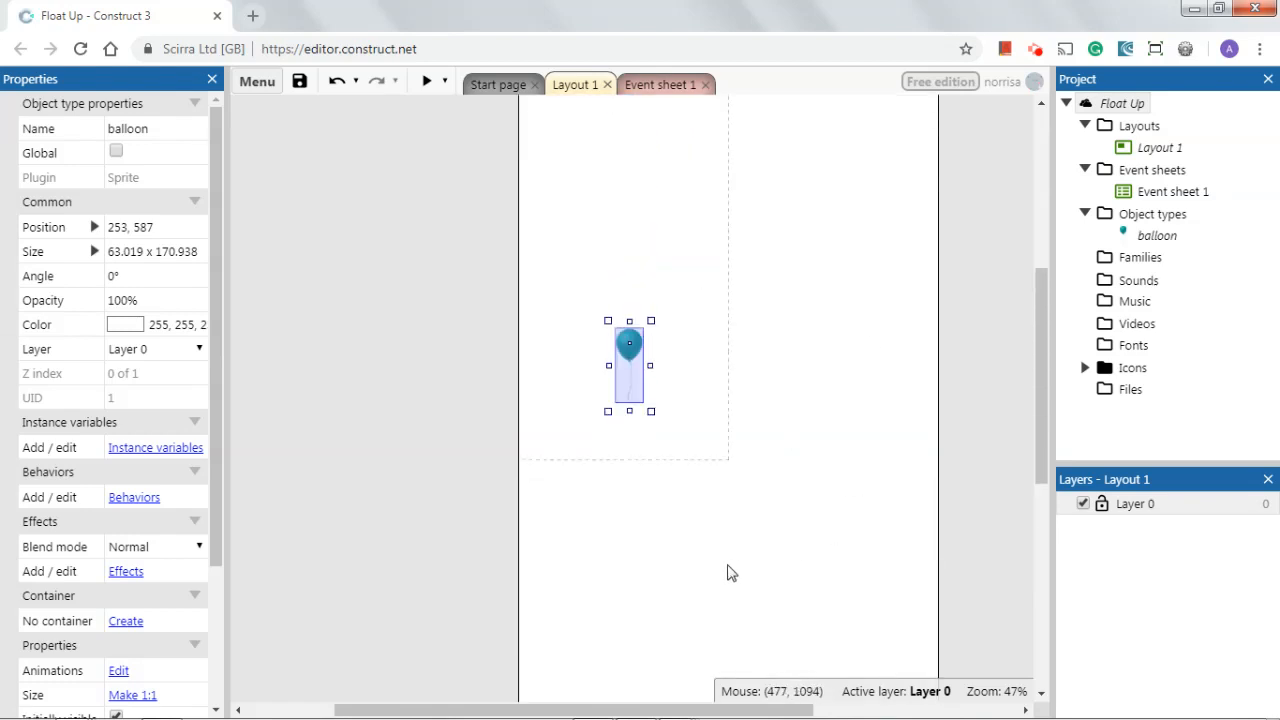
pyautogui.scroll(1, 728, 572)
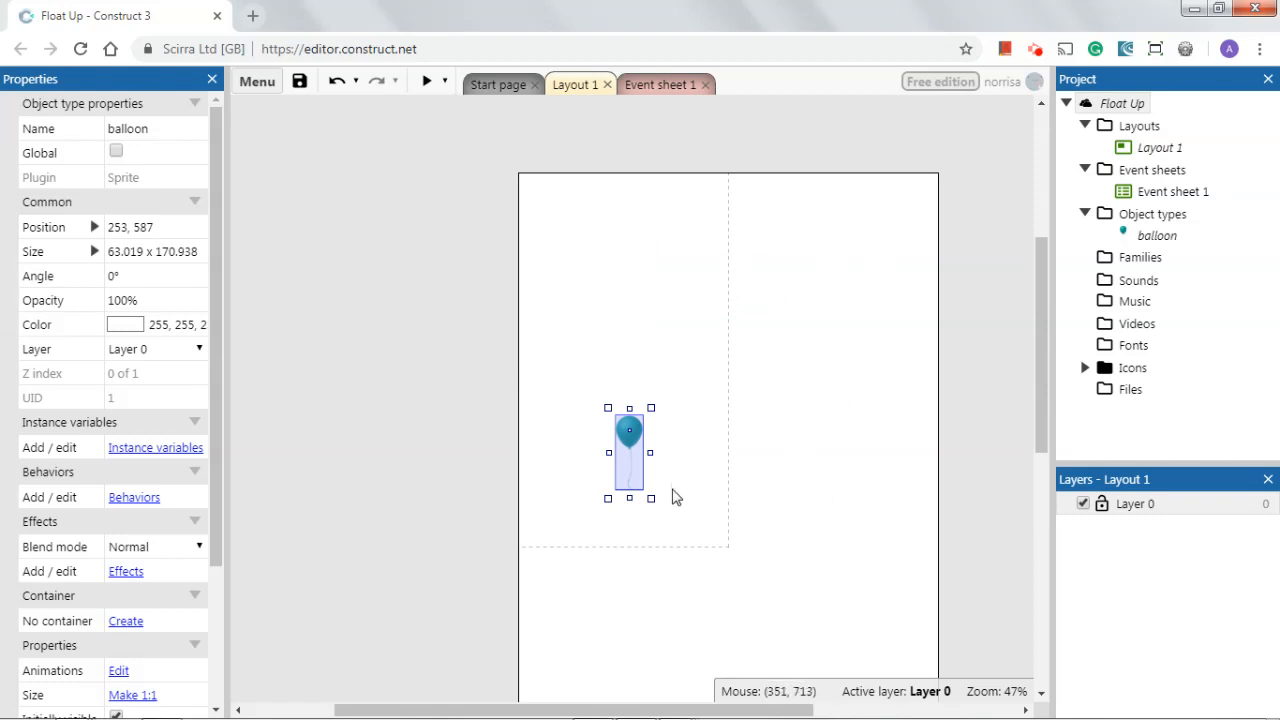
pyautogui.scroll(2, 668, 505)
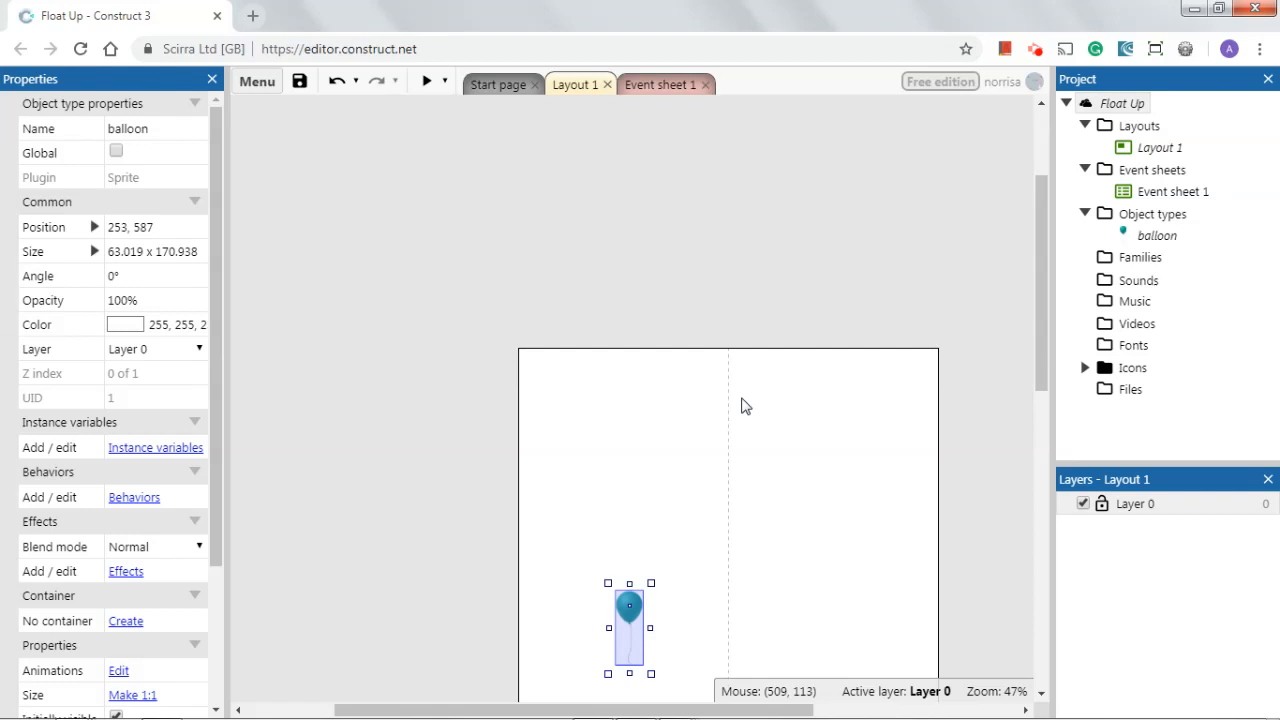
pyautogui.click(787, 404)
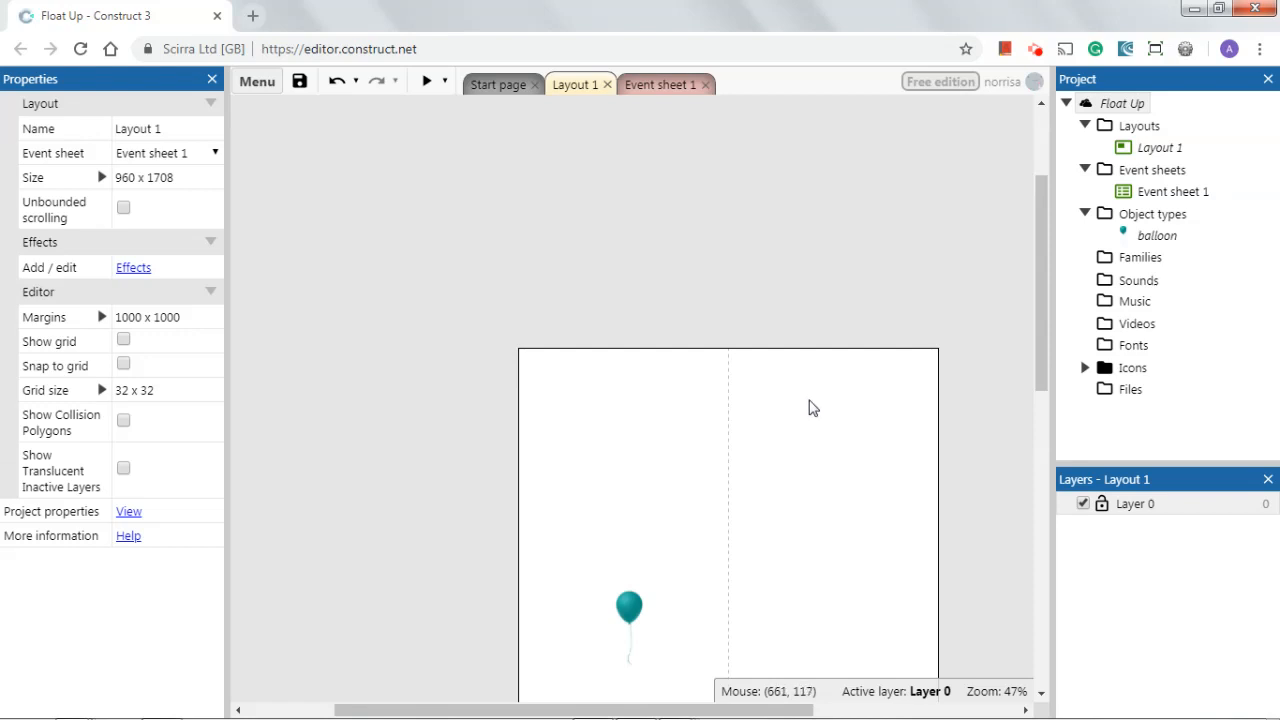
pyautogui.click(611, 389)
pyautogui.click(833, 411)
pyautogui.click(834, 407)
pyautogui.click(757, 190)
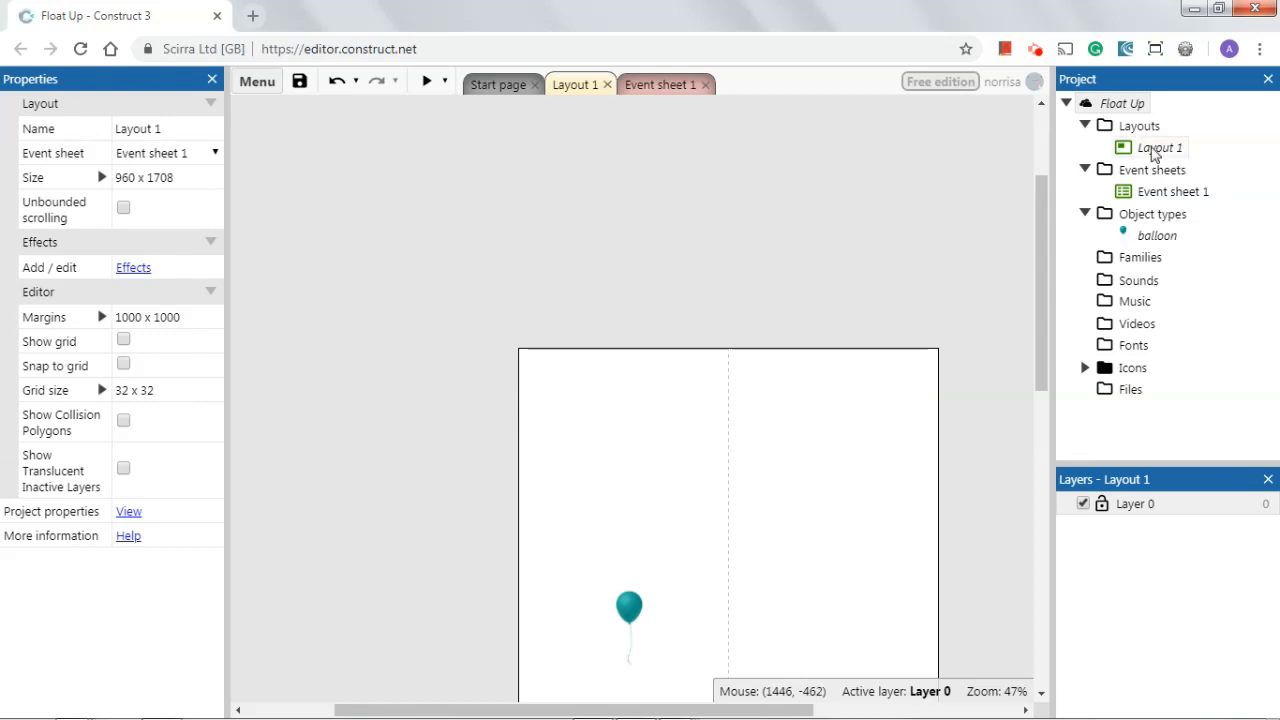
pyautogui.doubleClick(843, 432)
pyautogui.click(935, 671)
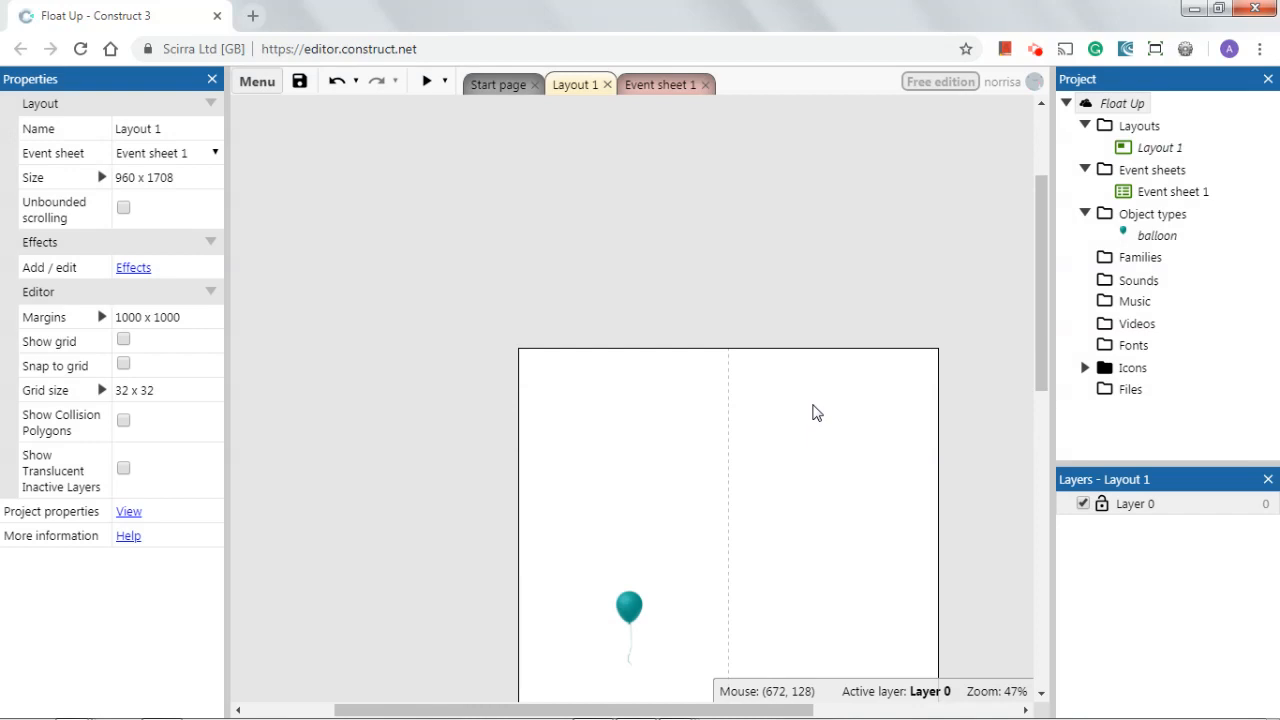
# Step: Set the width of Layout 1 to 480, keeping its height
pyautogui.click(1129, 149)
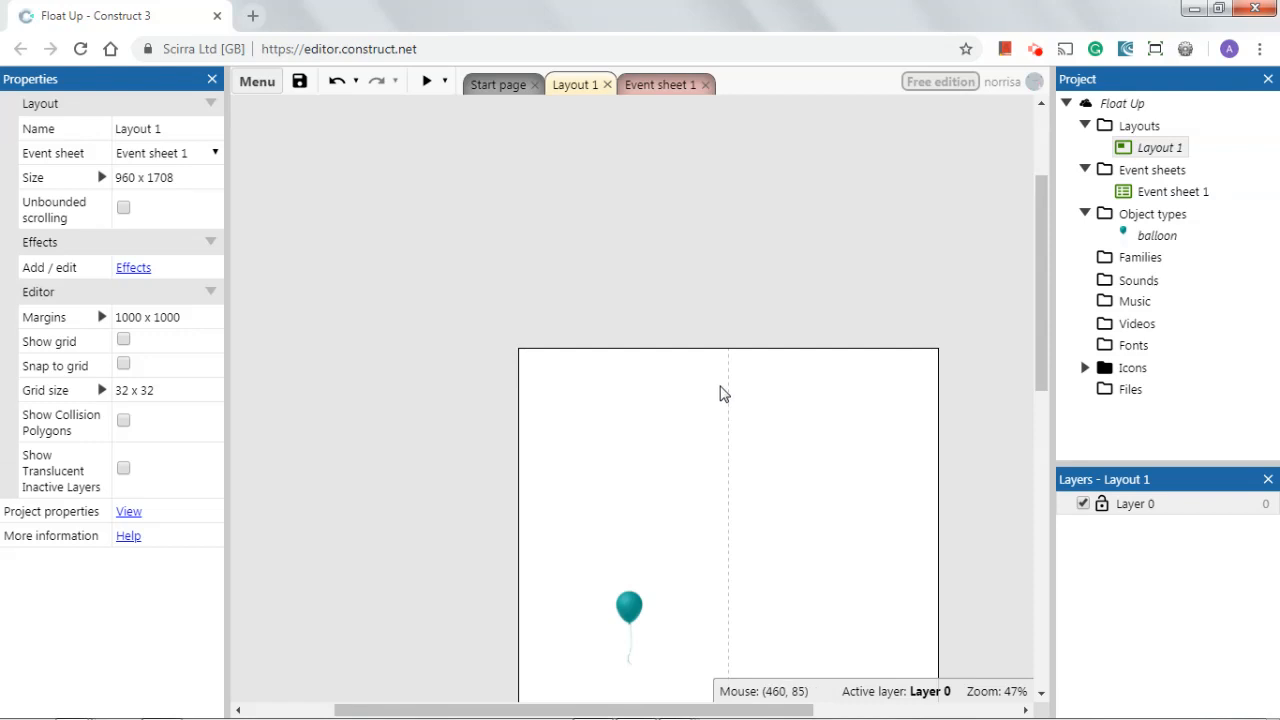
pyautogui.click(135, 177)
pyautogui.click(135, 177)
pyautogui.press('BackSpace')
pyautogui.press('BackSpace')
pyautogui.press('BackSpace')
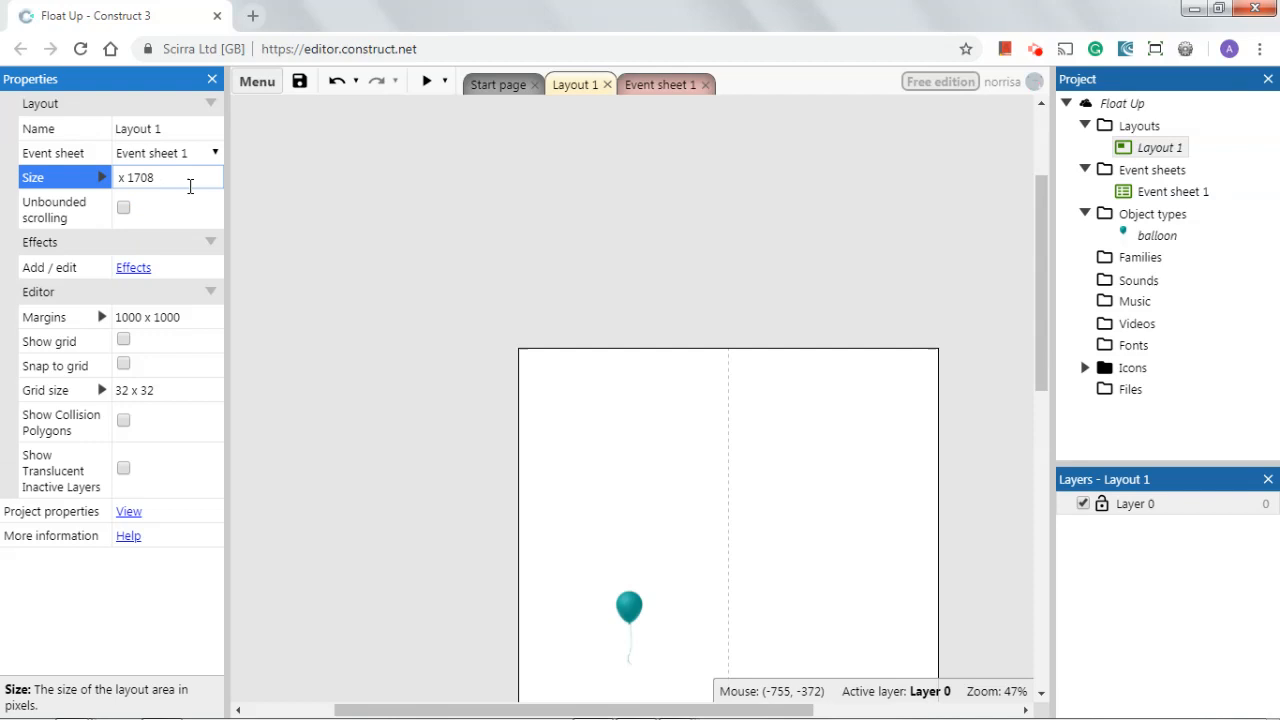
pyautogui.write('480')
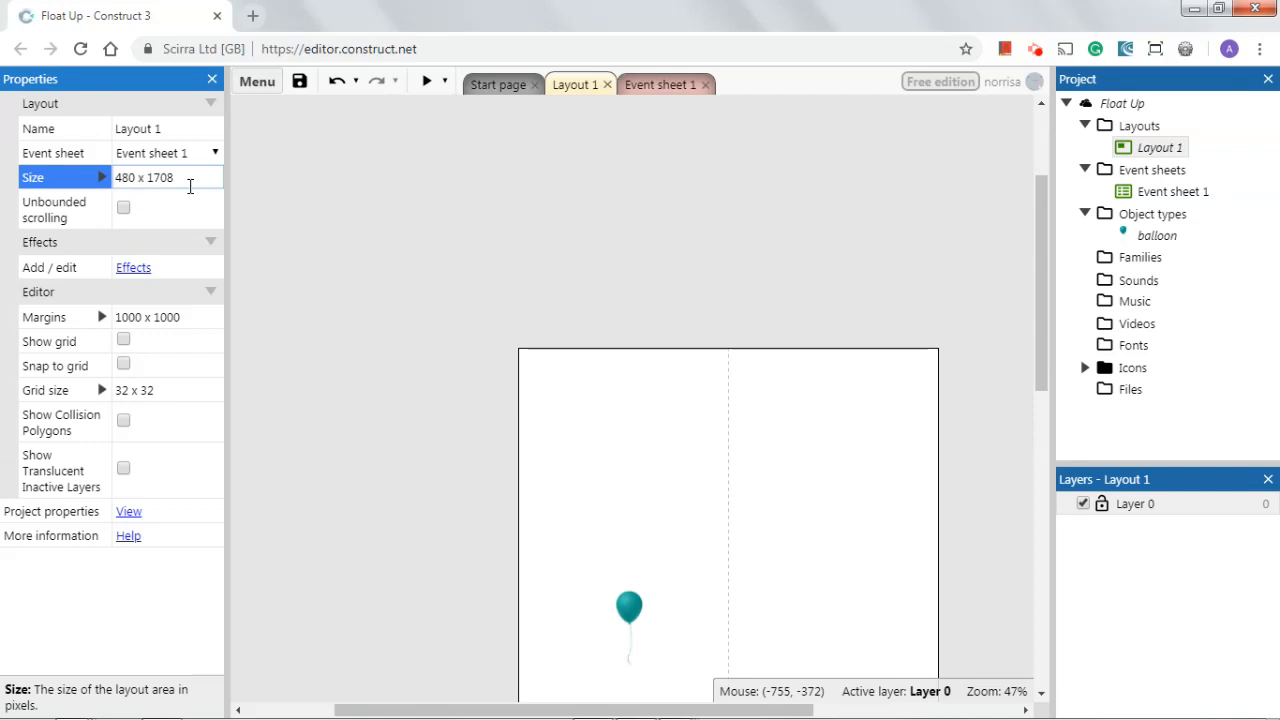
pyautogui.press('Tab')
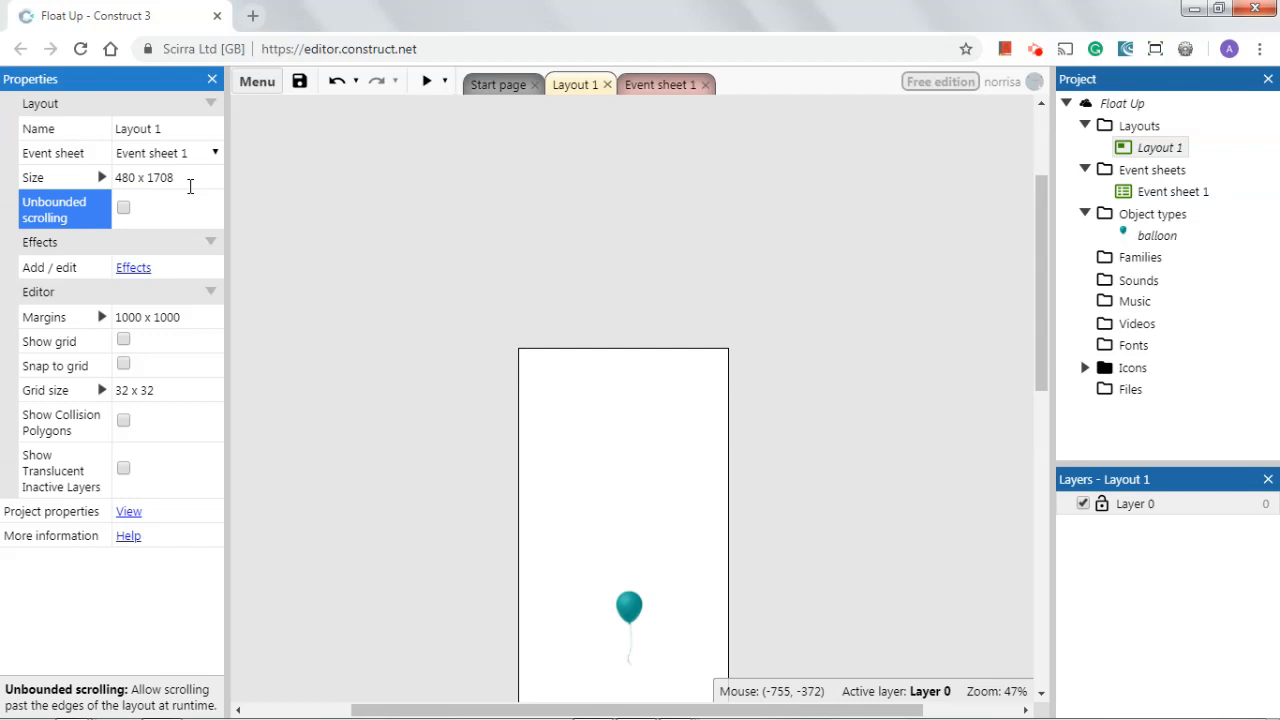
# Step: Set the height of Layout 1 to 6845, making the layout size 480 x 6845
pyautogui.click(190, 183)
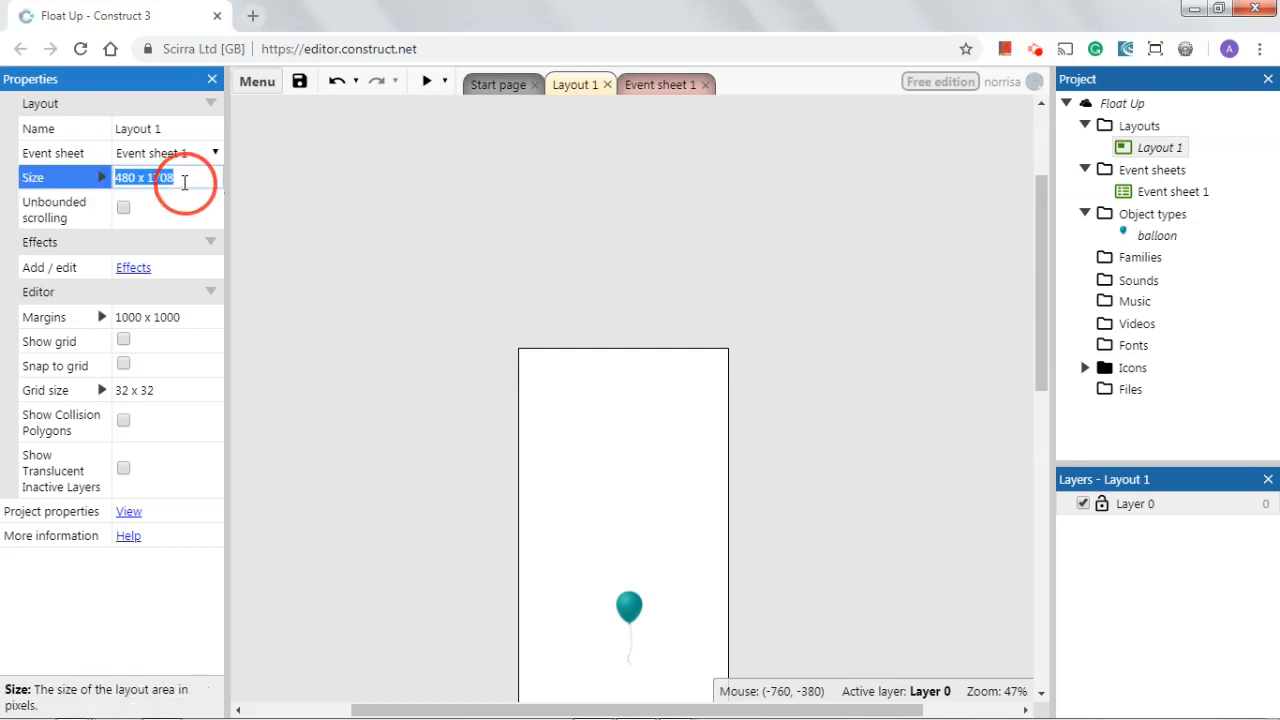
pyautogui.click(147, 176)
pyautogui.moveTo(147, 176); pyautogui.dragTo(197, 175)
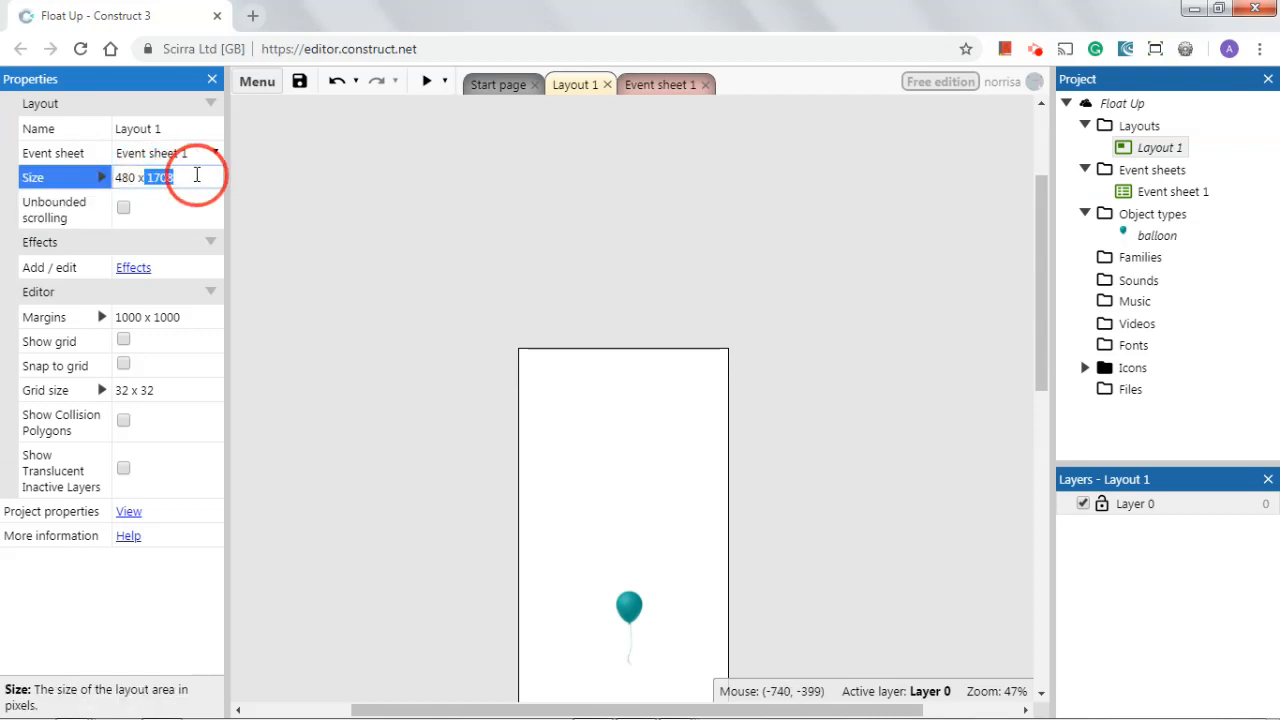
pyautogui.write('6845')
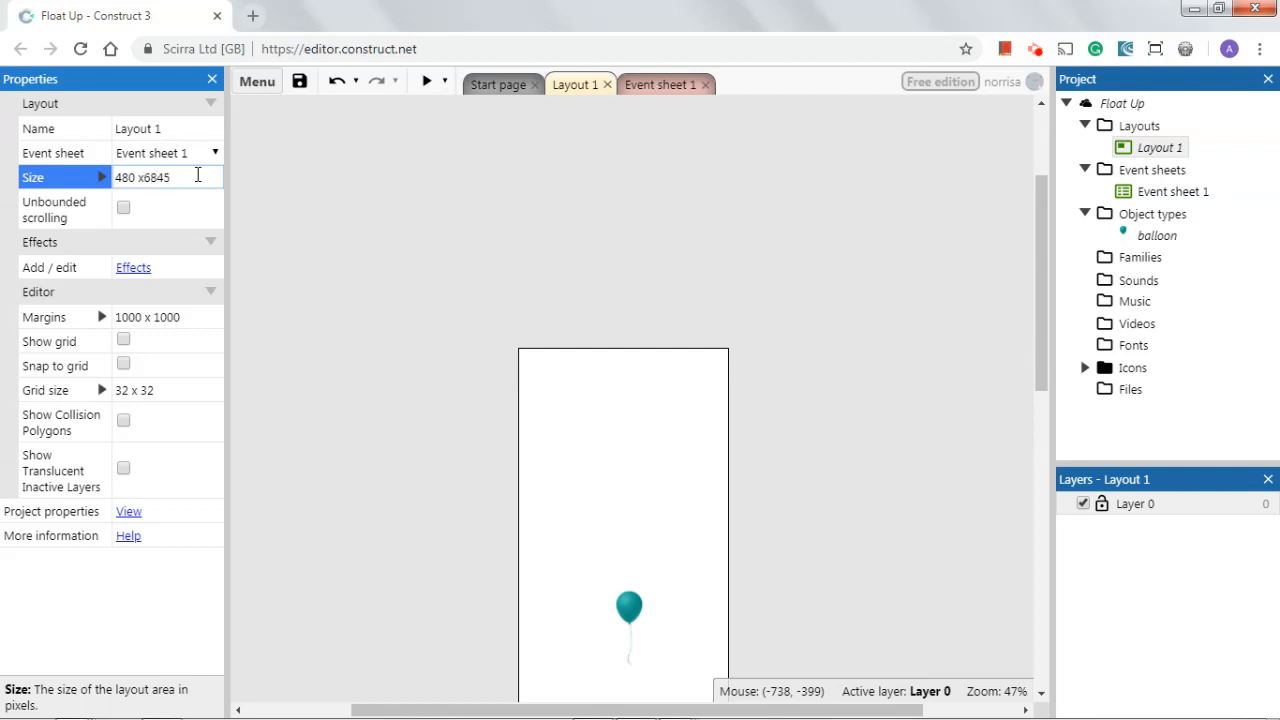
pyautogui.press('Tab')
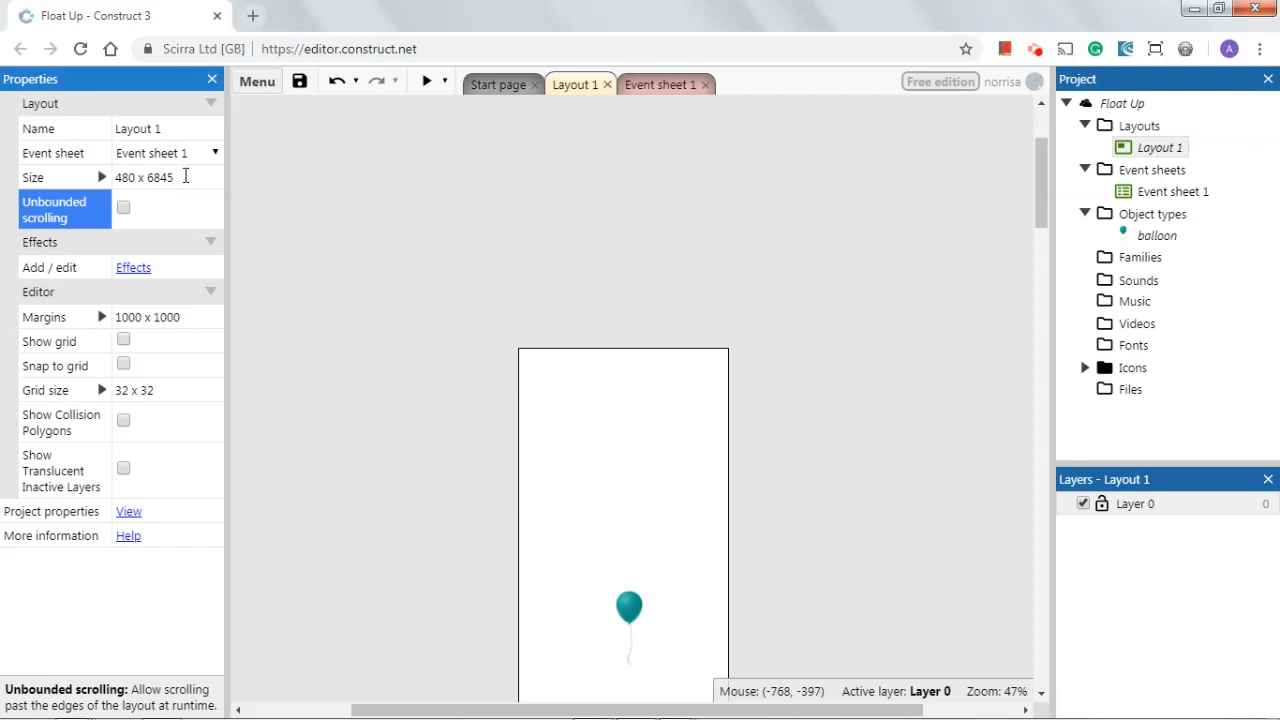
# Step: Move the balloon down near the bottom edge of the layout, at about (228, 6595)
pyautogui.click(790, 312)
pyautogui.moveTo(1040, 183); pyautogui.dragTo(1049, 592)
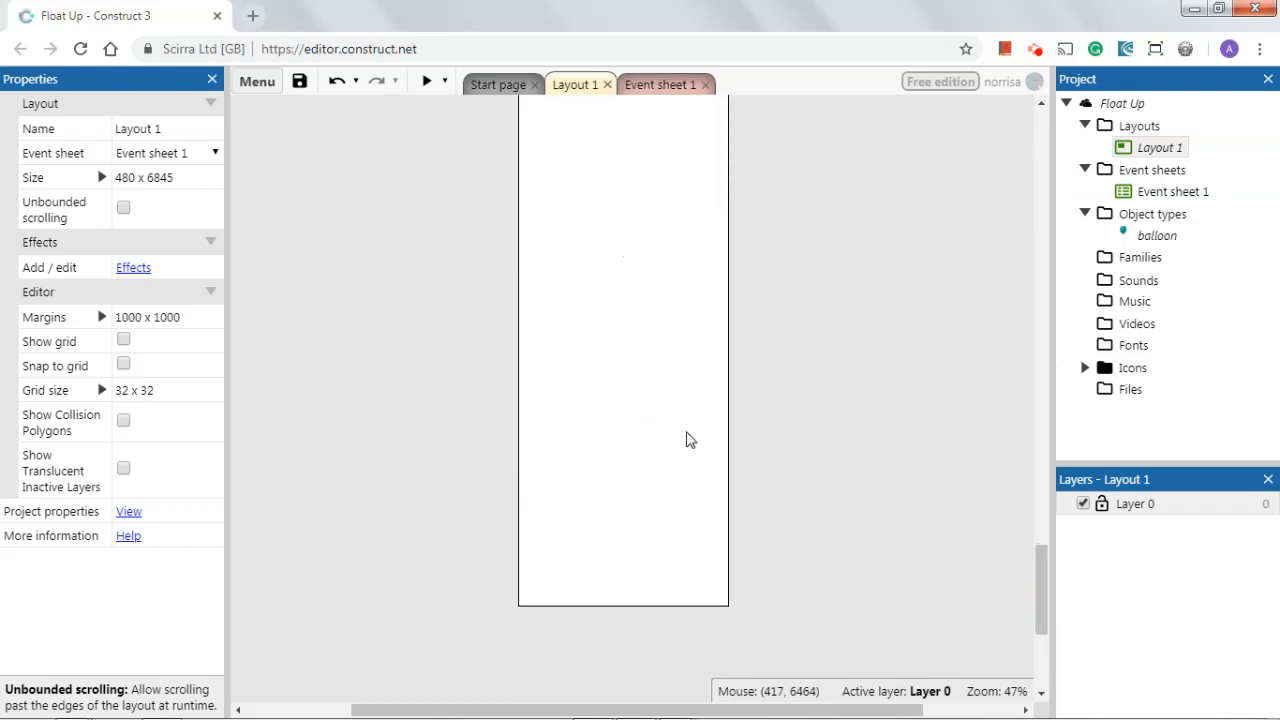
pyautogui.moveTo(1048, 568); pyautogui.dragTo(1057, 209)
pyautogui.moveTo(629, 400); pyautogui.dragTo(622, 232)
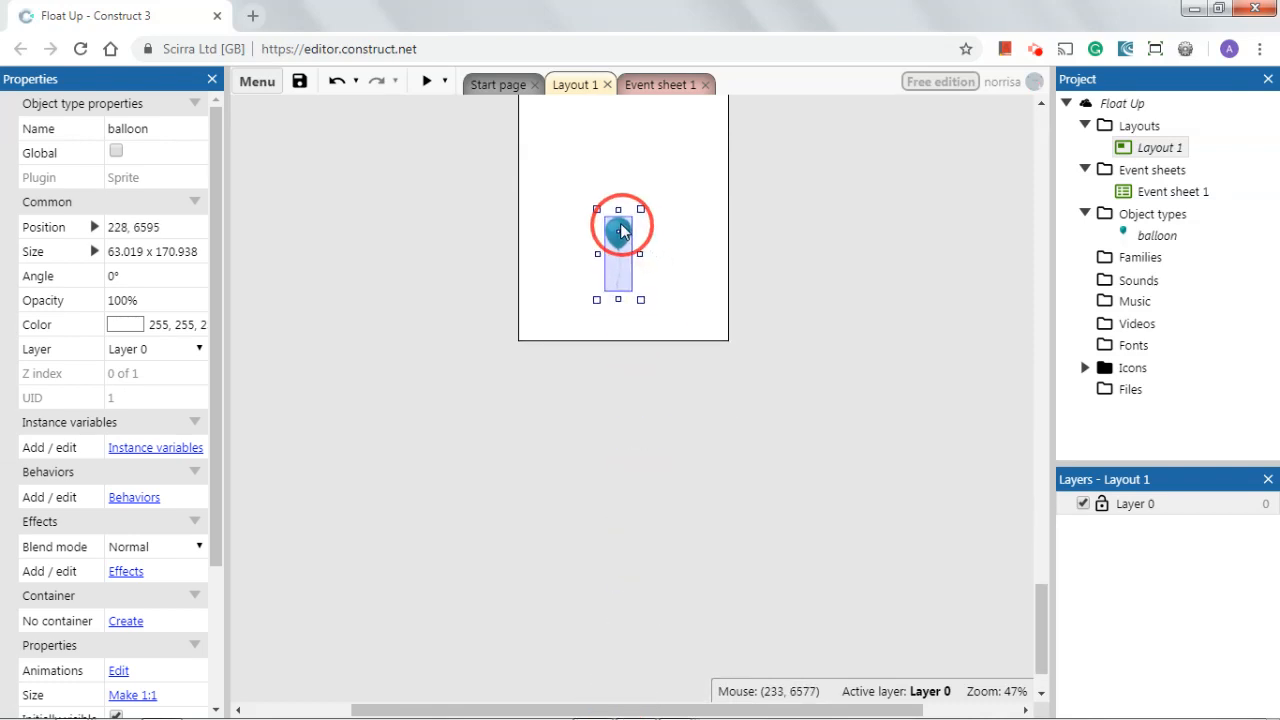
# Step: Reposition the balloon near the horizontal centre of the layout, just above its lower edge, at about (237, 6593)
pyautogui.click(700, 243)
pyautogui.scroll(2, 746, 314)
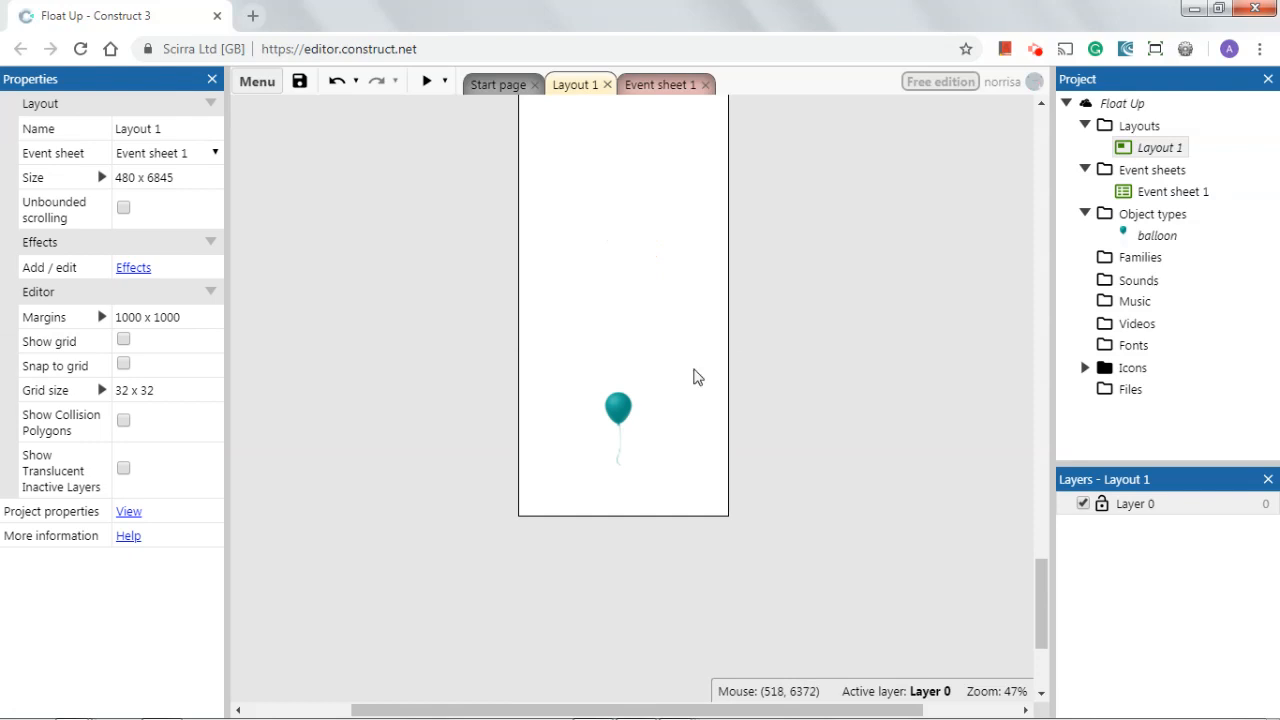
pyautogui.click(618, 409)
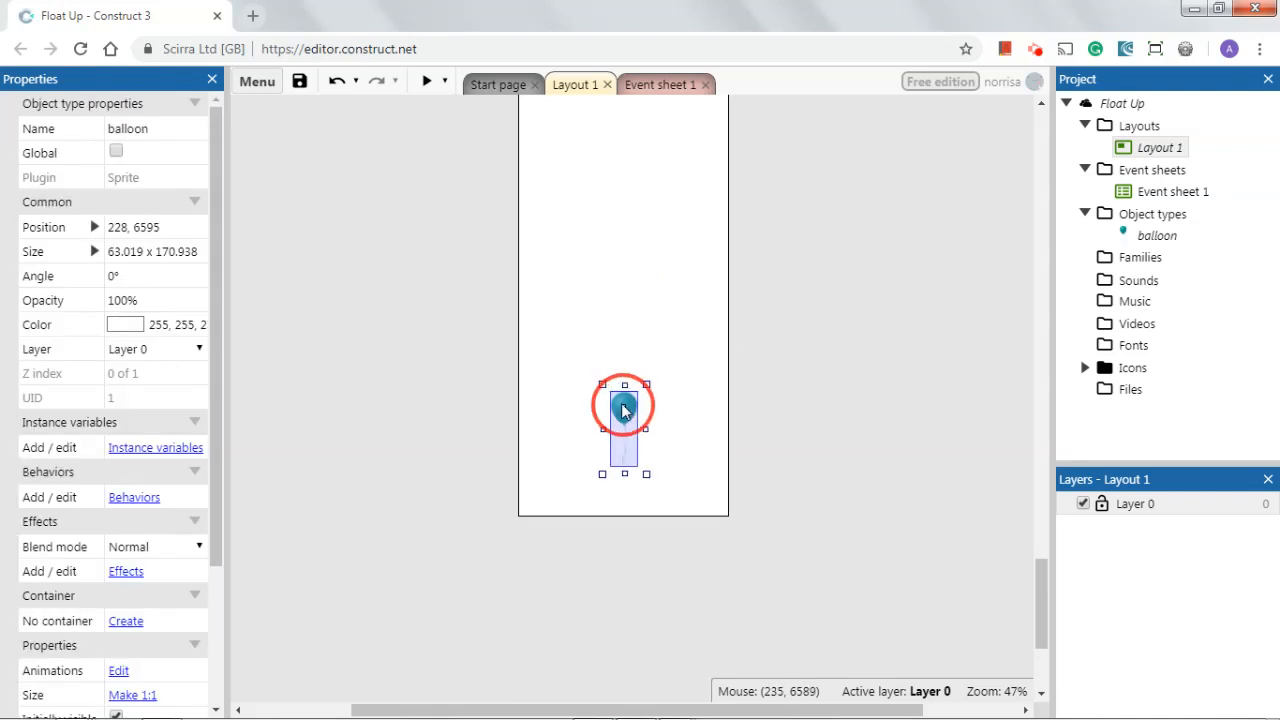
pyautogui.click(628, 302)
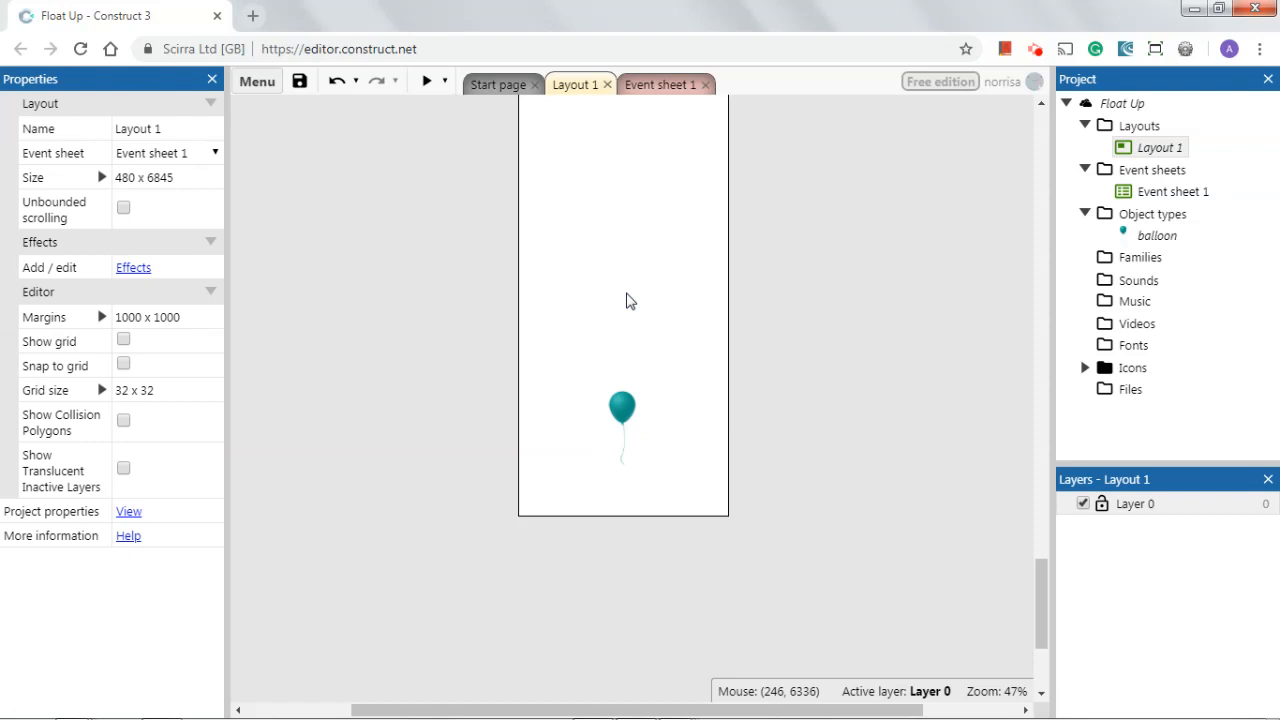
# Step: Examine the balloon up close at its starting place near the layout's lower edge, along with its position and size properties
pyautogui.click(630, 407)
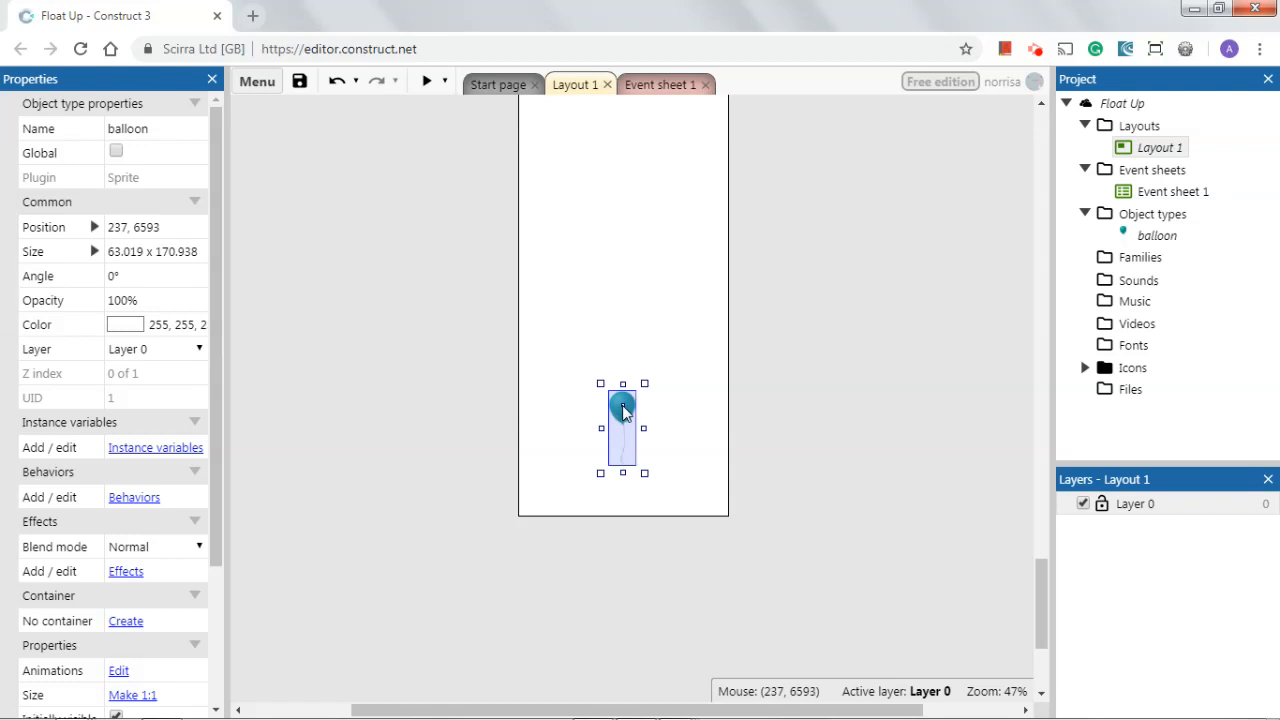
pyautogui.keyDown('ctrl'); pyautogui.scroll(5, 623, 415); pyautogui.keyUp('ctrl')
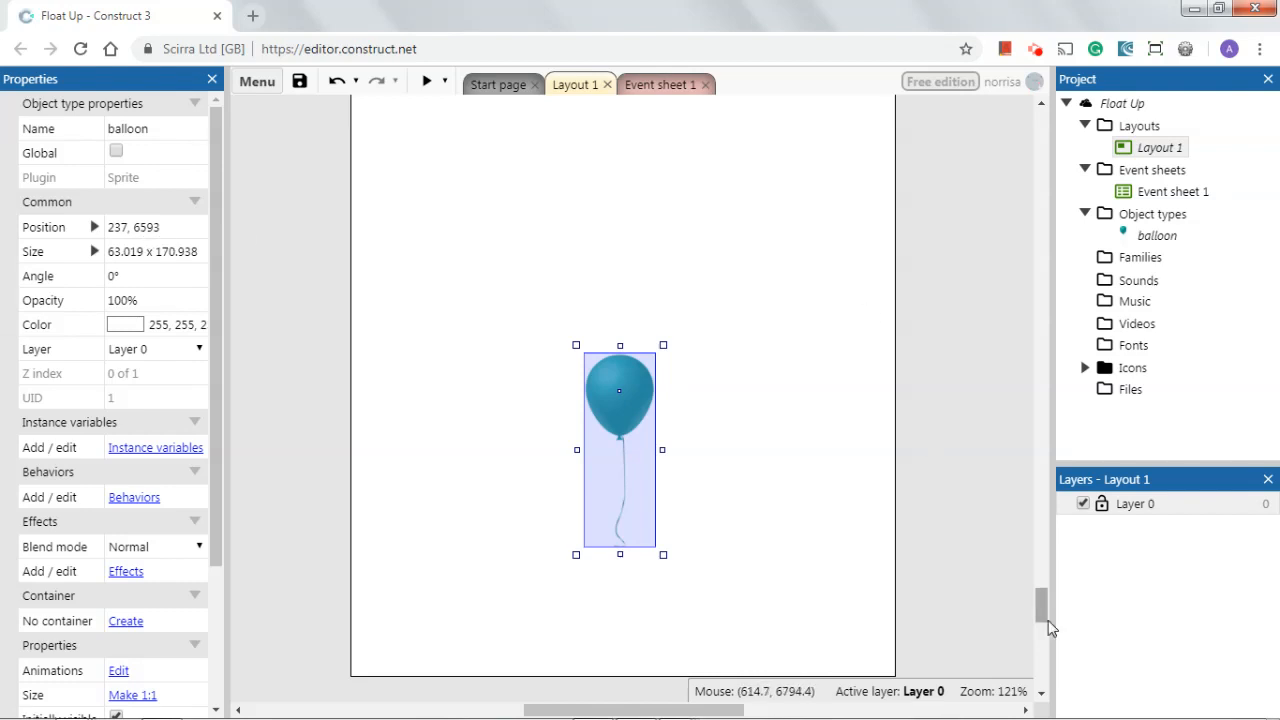
pyautogui.moveTo(1038, 612)
pyautogui.mouseDown()
pyautogui.moveTo(1040, 183)
pyautogui.moveTo(1050, 630)
pyautogui.moveTo(1041, 591)
pyautogui.mouseUp()
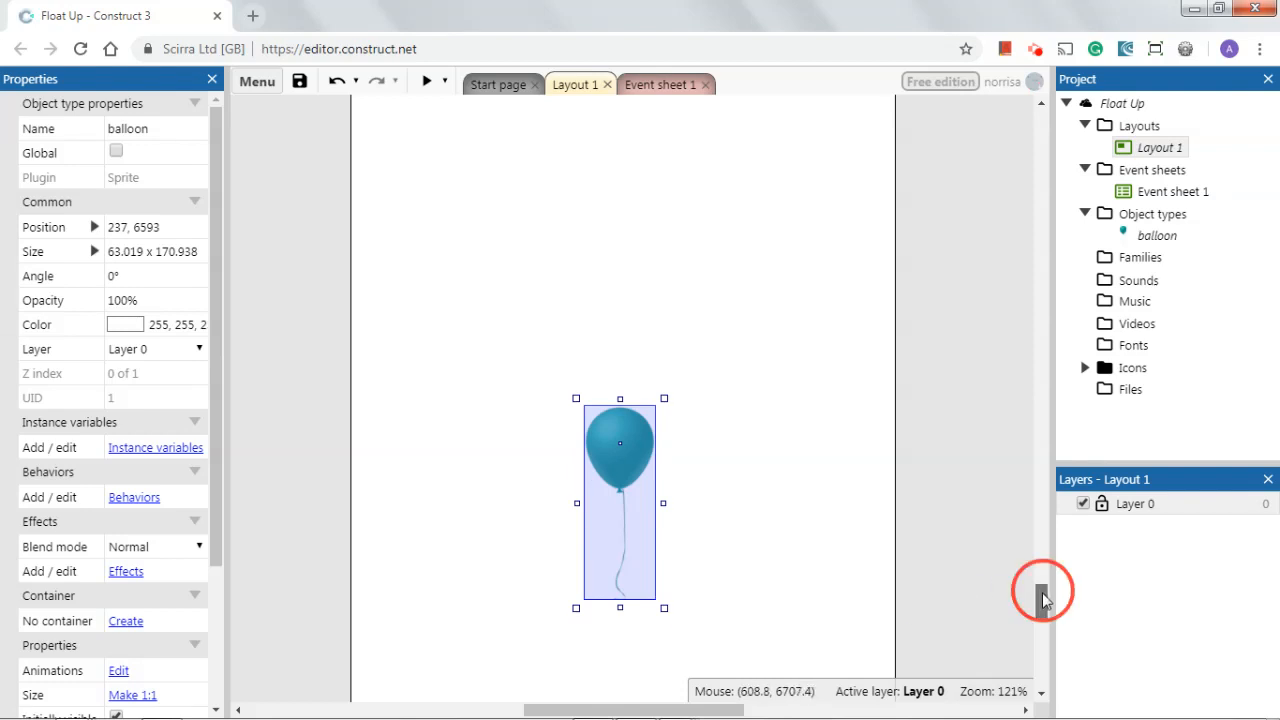
pyautogui.moveTo(1040, 591); pyautogui.dragTo(1040, 603)
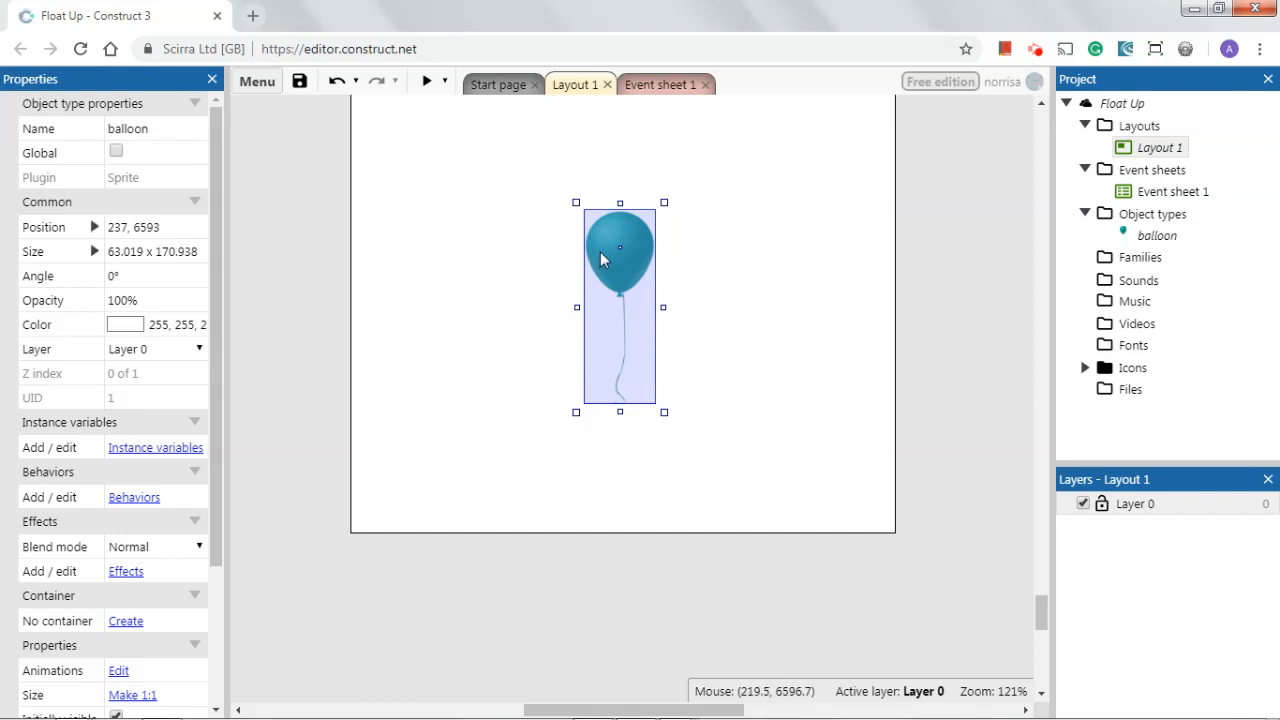
pyautogui.click(113, 249)
pyautogui.click(112, 251)
pyautogui.click(390, 314)
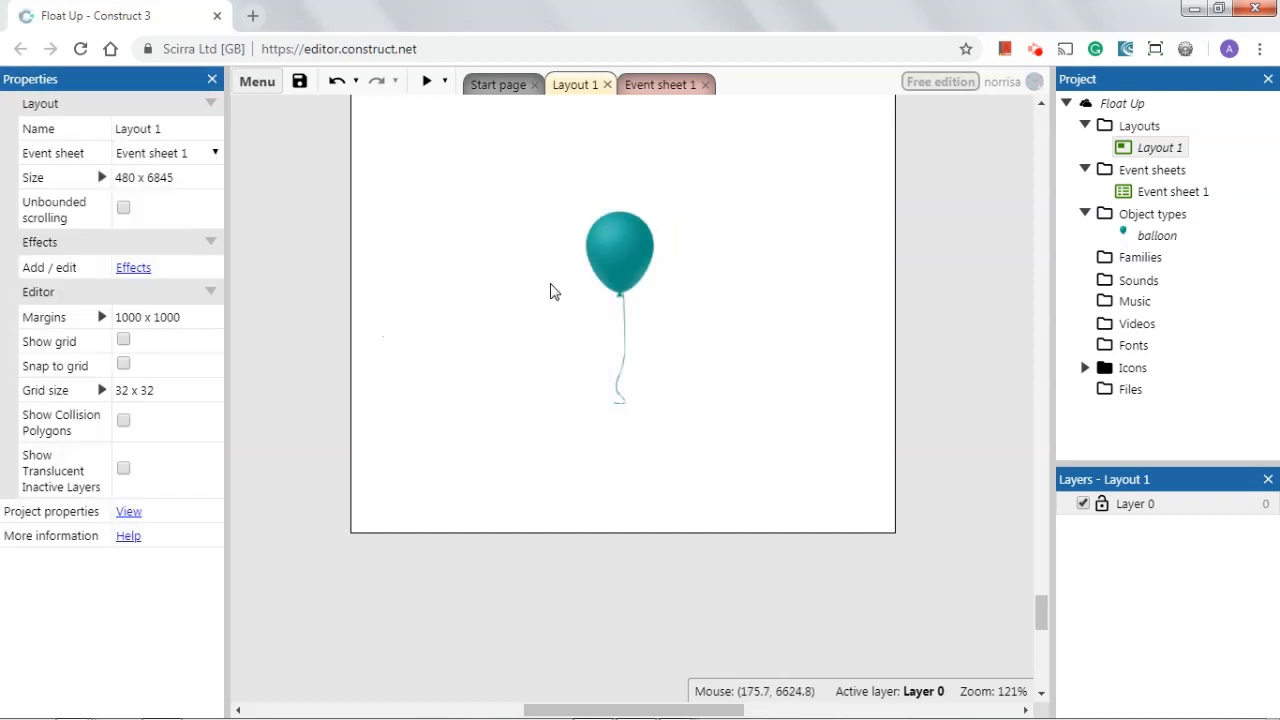
# Step: Select the balloon again and save the project as Float Up game.c3p to its existing OneDrive location
pyautogui.click(631, 265)
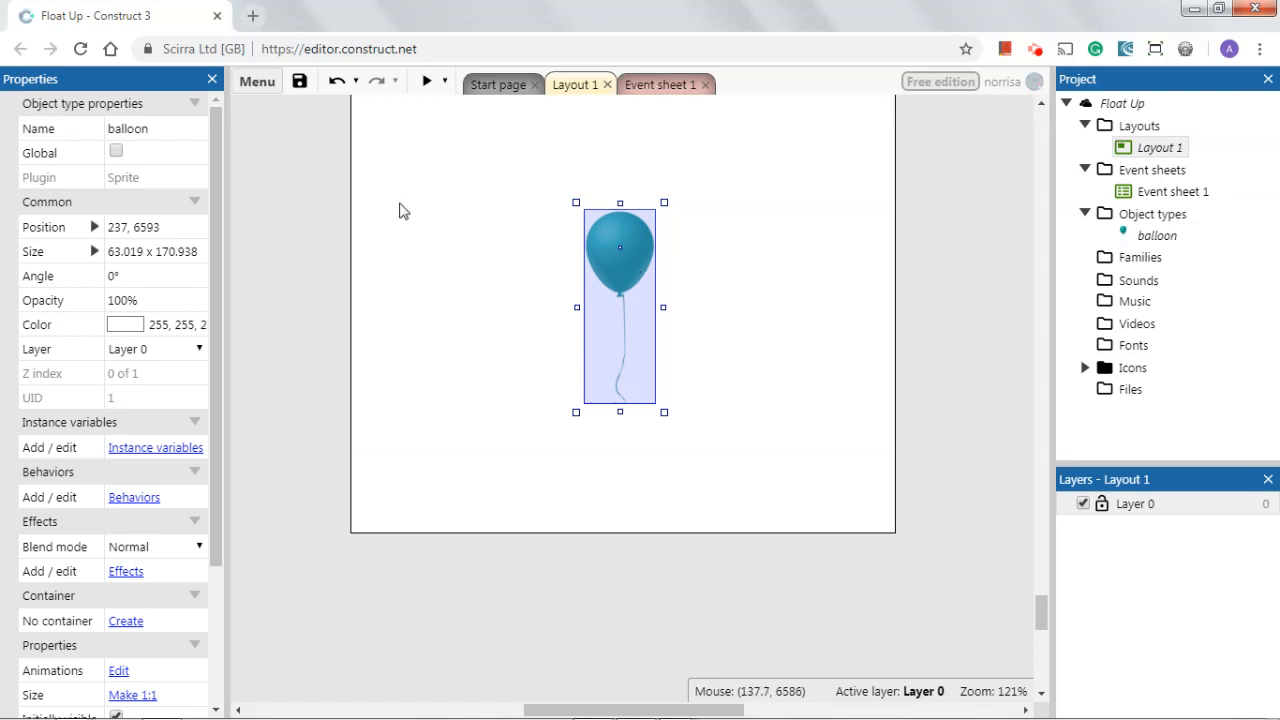
pyautogui.click(299, 82)
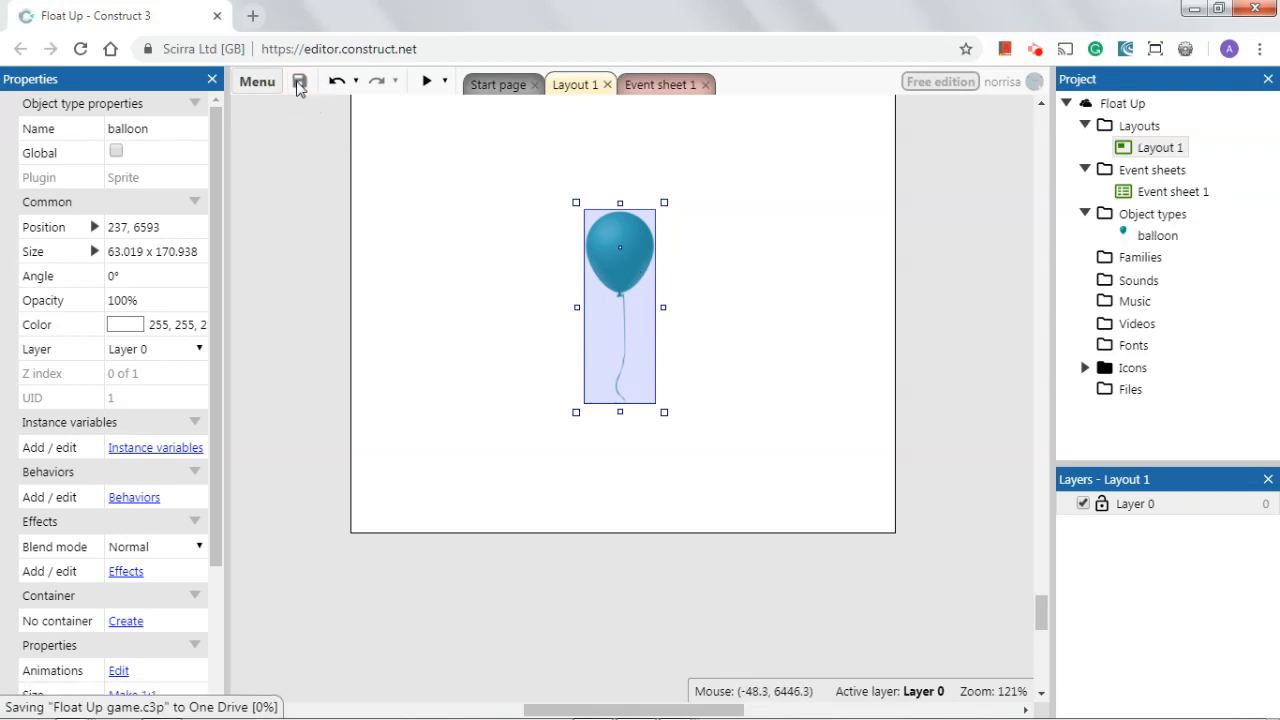